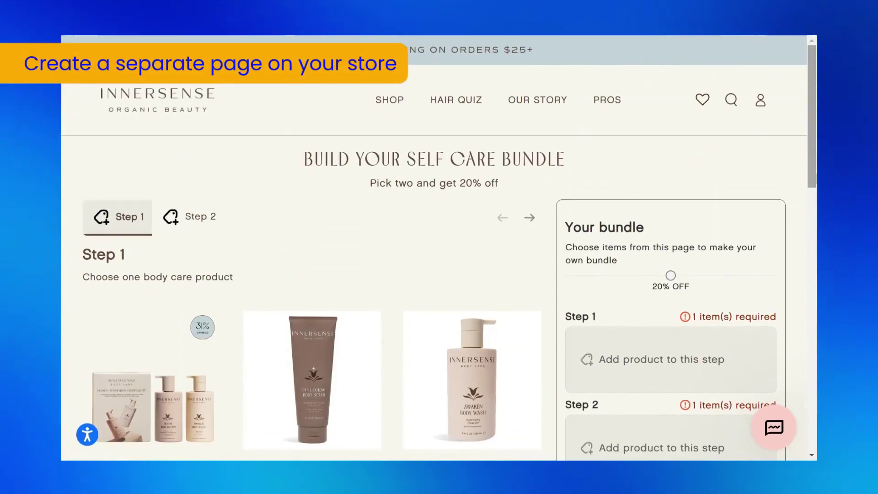
Add Inner Glow Body Scrub to Step 1 of the Innersense bundle.
{"action": "scroll", "coordinate": [439, 247], "scroll_direction": "down", "scroll_amount": 2}
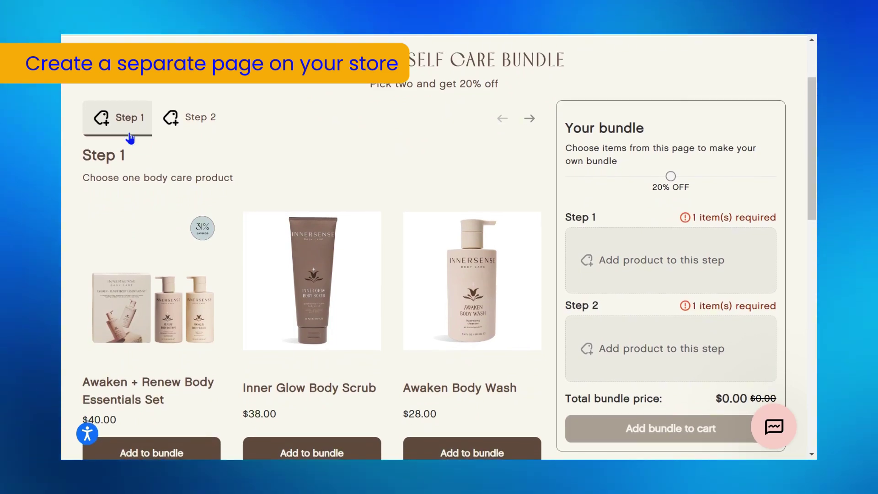
{"action": "scroll", "coordinate": [210, 201], "scroll_direction": "down", "scroll_amount": 3}
{"action": "left_click", "coordinate": [280, 372]}
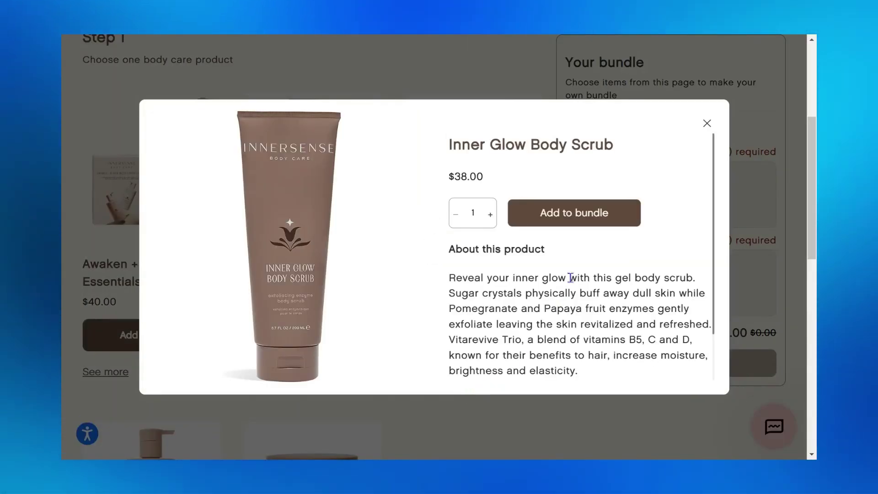
{"action": "left_click", "coordinate": [590, 225]}
Add Clarity Hairbath from the Step 2 hair care products to the bundle.
{"action": "scroll", "coordinate": [202, 161], "scroll_direction": "up", "scroll_amount": 3}
{"action": "left_click", "coordinate": [195, 129]}
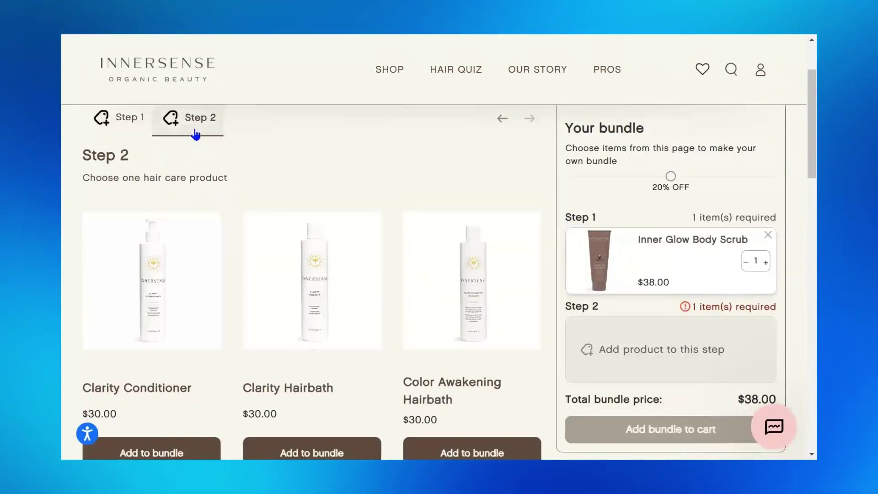
{"action": "scroll", "coordinate": [323, 342], "scroll_direction": "down", "scroll_amount": 1}
{"action": "left_click", "coordinate": [333, 407]}
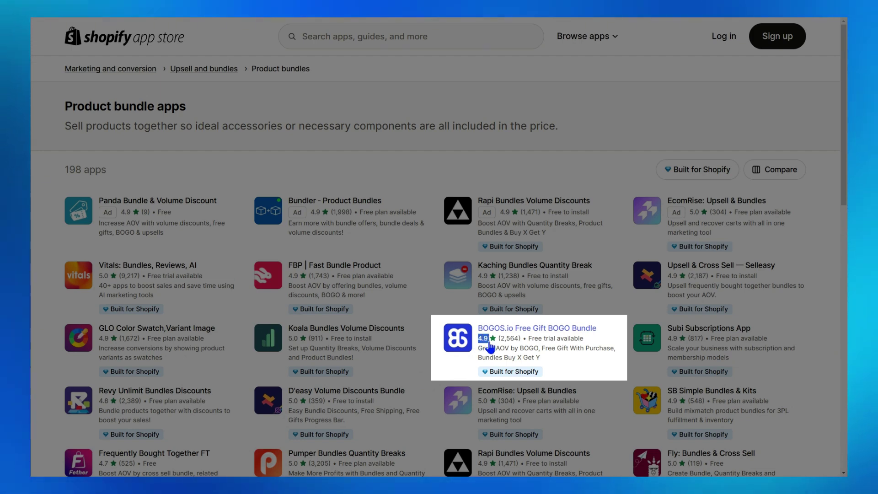
Open the BOGOS.io Free Gift BOGO Bundle listing, noting its rating and reviews.
{"action": "left_click_drag", "start_coordinate": [490, 348], "coordinate": [521, 348]}
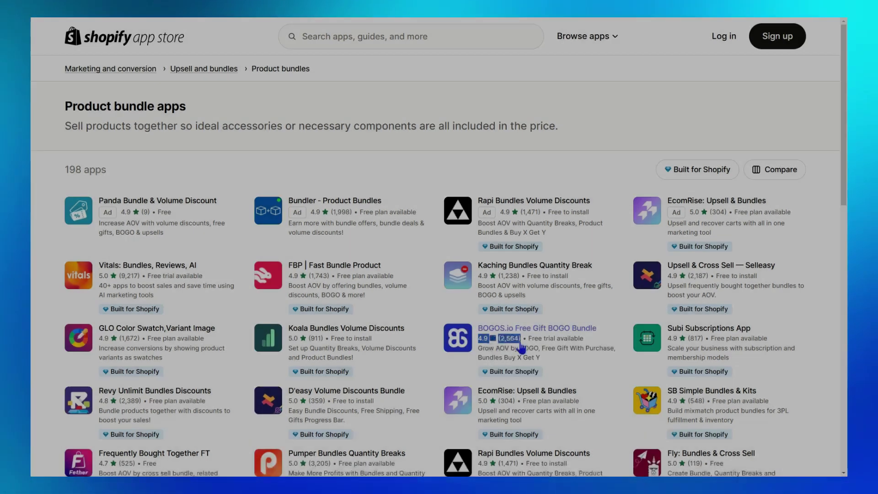
{"action": "left_click", "coordinate": [520, 347]}
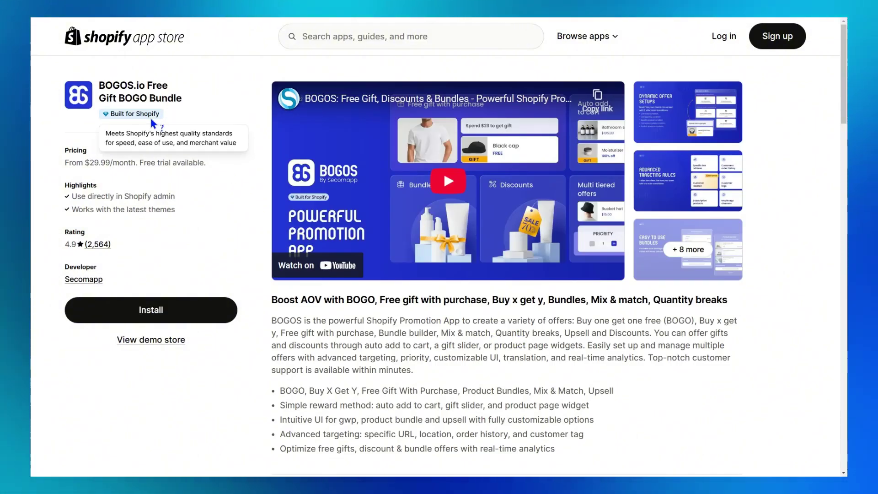
{"action": "scroll", "coordinate": [151, 123], "scroll_direction": "down", "scroll_amount": 20}
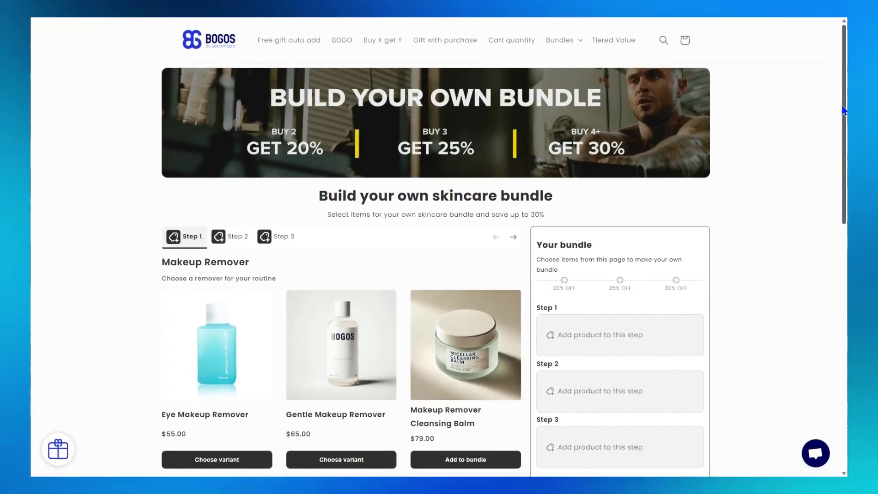
Add Makeup Remover Cleansing Balm to Step 1 and 200ml Gentle Gel Face Wash to Step 2.
{"action": "scroll", "coordinate": [845, 154], "scroll_direction": "down", "scroll_amount": 2}
{"action": "left_click", "coordinate": [479, 374]}
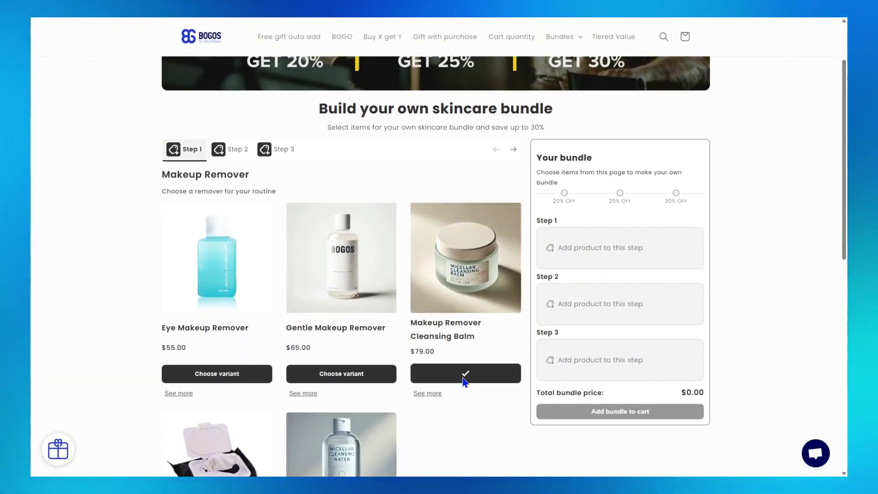
{"action": "left_click", "coordinate": [236, 151]}
{"action": "left_click", "coordinate": [304, 392]}
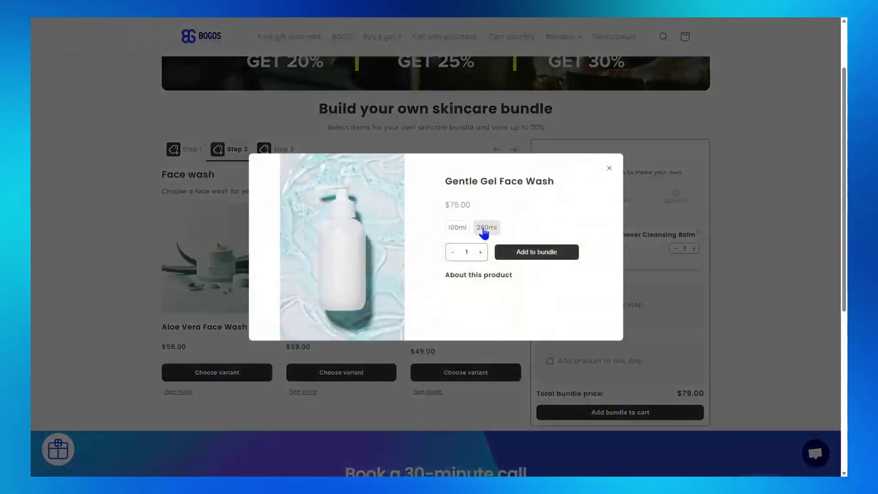
{"action": "left_click", "coordinate": [524, 253]}
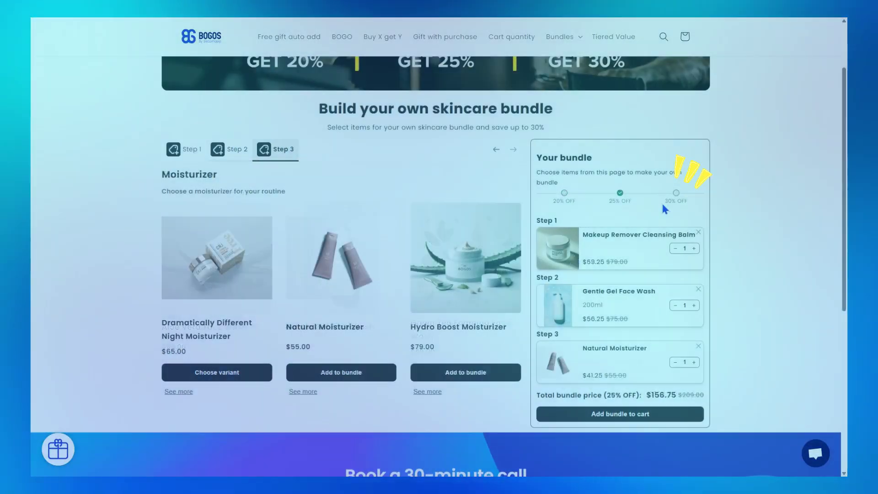
{"action": "scroll", "coordinate": [694, 204], "scroll_direction": "up", "scroll_amount": 2}
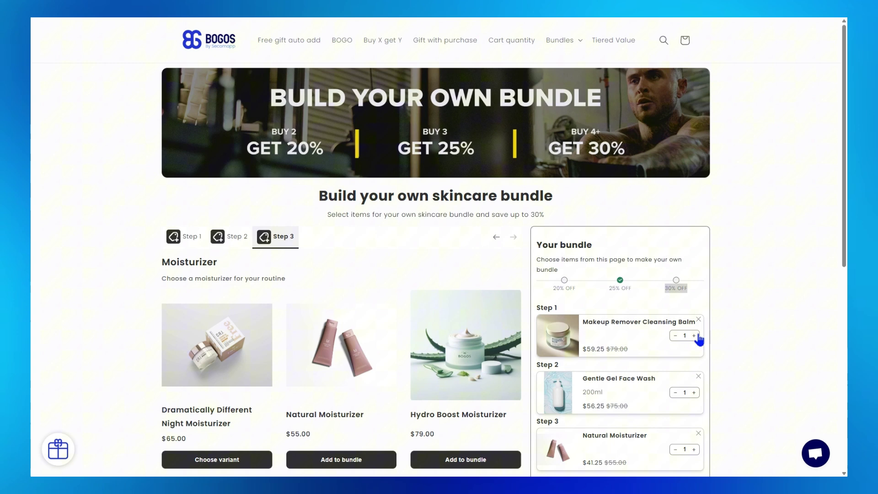
{"action": "scroll", "coordinate": [698, 344], "scroll_direction": "down", "scroll_amount": 2}
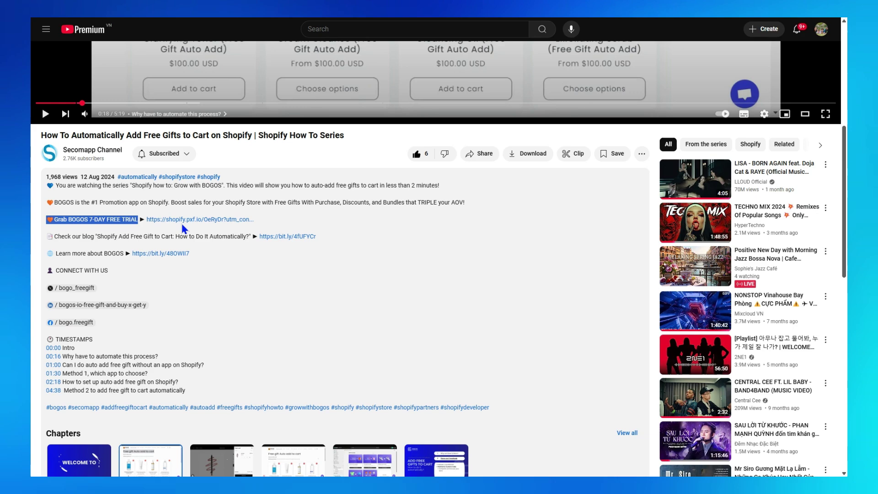
Follow the BOGOS 7-day free-trial link and install the app on the store.
{"action": "left_click", "coordinate": [182, 224]}
{"action": "left_click", "coordinate": [277, 236]}
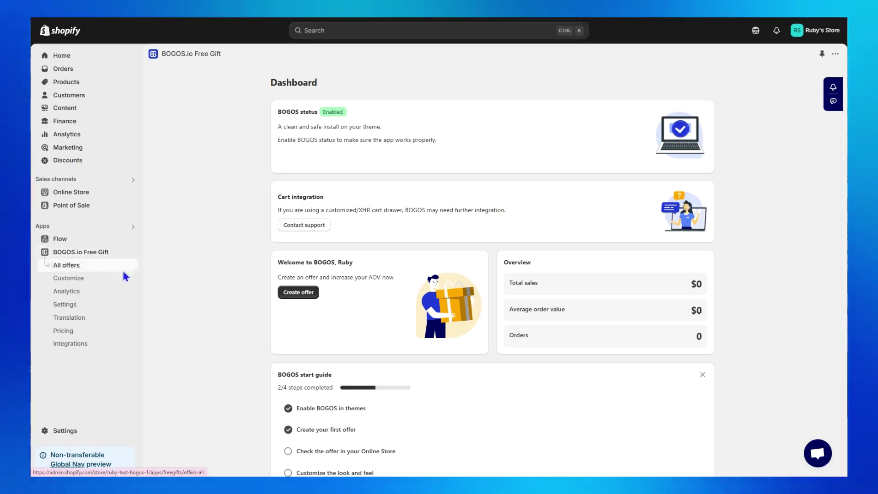
From All offers, create a Bundle page offer to get the Bundle page #1 form.
{"action": "left_click", "coordinate": [123, 271]}
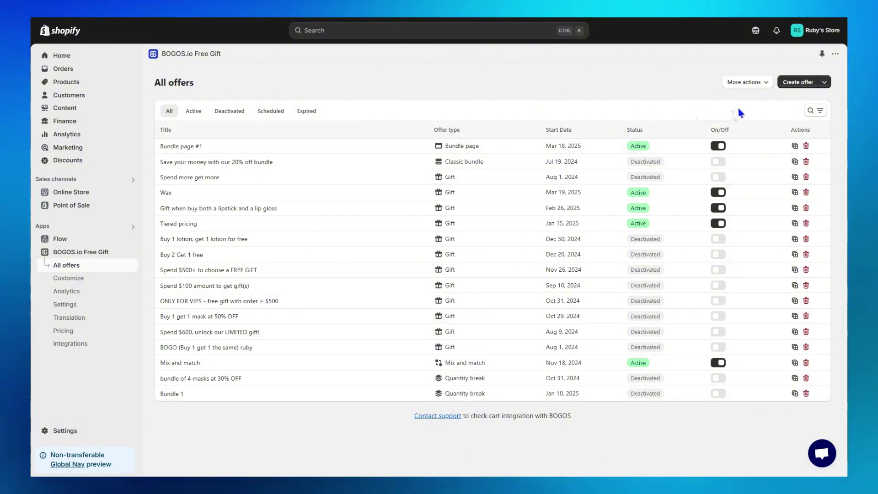
{"action": "left_click", "coordinate": [797, 82]}
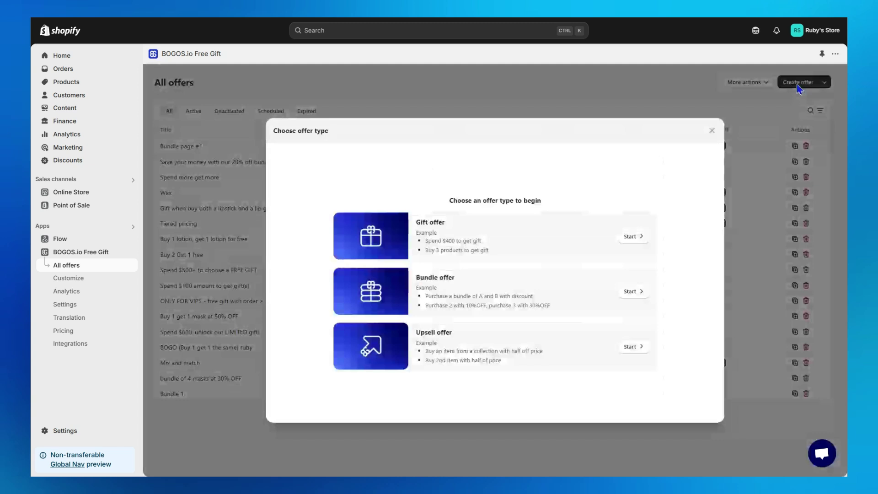
{"action": "left_click", "coordinate": [635, 292]}
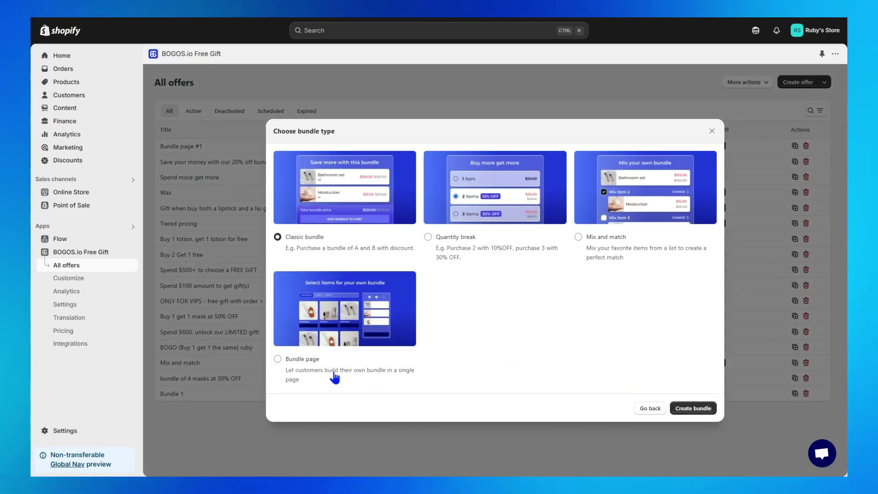
{"action": "left_click", "coordinate": [312, 373]}
{"action": "left_click", "coordinate": [673, 412]}
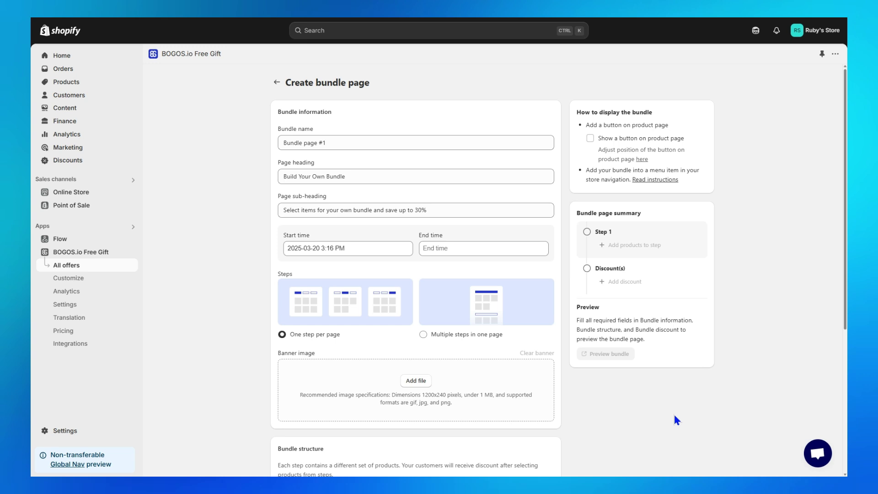
Name the bundle Comestics BYOB, heading 'Build Your Own Comestics Kit', sub-heading savings up to 50%.
{"action": "left_click_drag", "start_coordinate": [277, 112], "coordinate": [338, 118]}
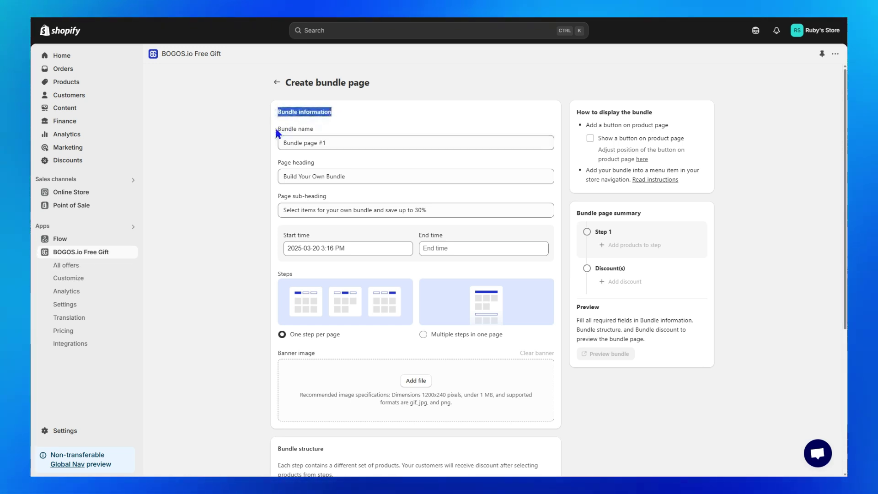
{"action": "triple_click", "coordinate": [338, 143]}
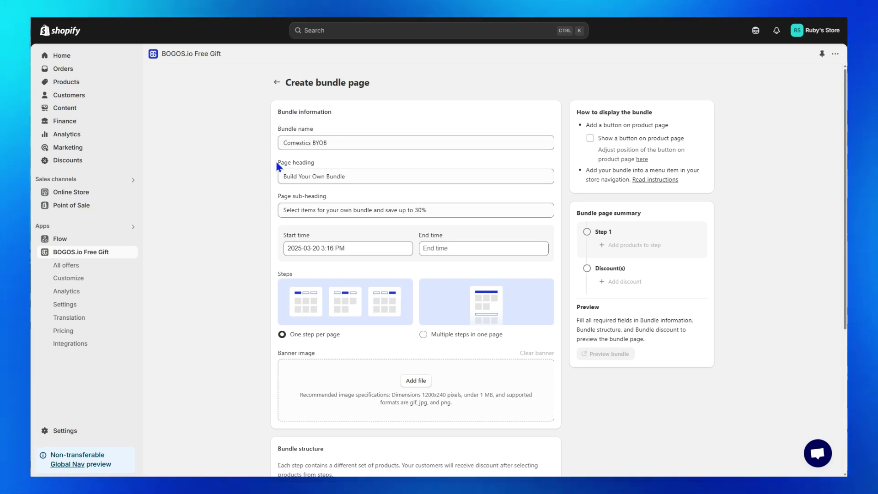
{"action": "left_click_drag", "start_coordinate": [275, 159], "coordinate": [324, 163]}
{"action": "double_click", "coordinate": [336, 176]}
{"action": "type", "text": "Comestics G"}
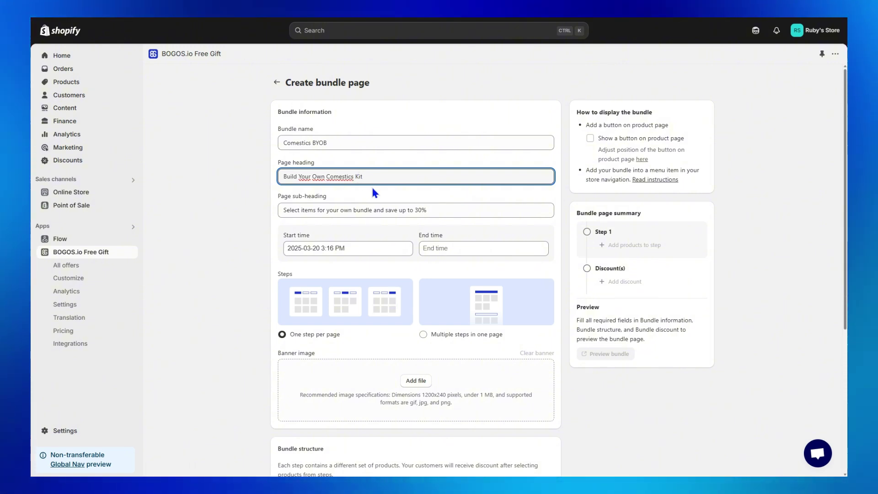
{"action": "left_click", "coordinate": [372, 185]}
{"action": "left_click_drag", "start_coordinate": [278, 197], "coordinate": [321, 201]}
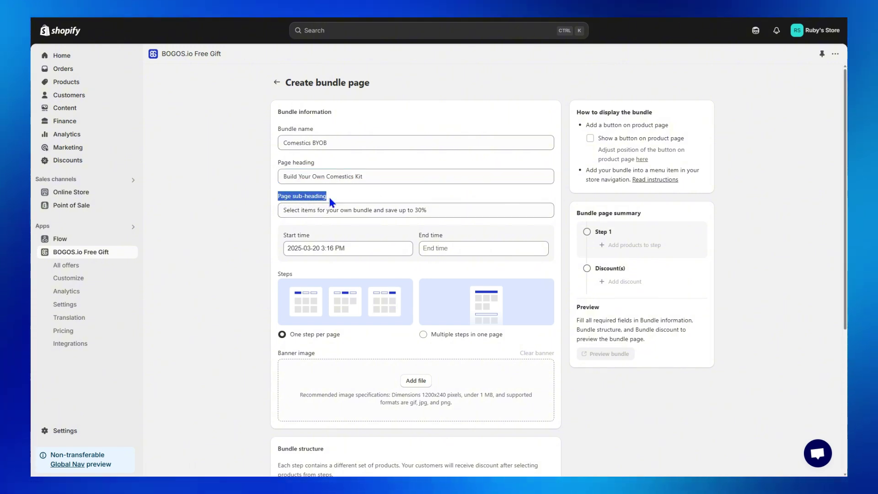
{"action": "double_click", "coordinate": [442, 211]}
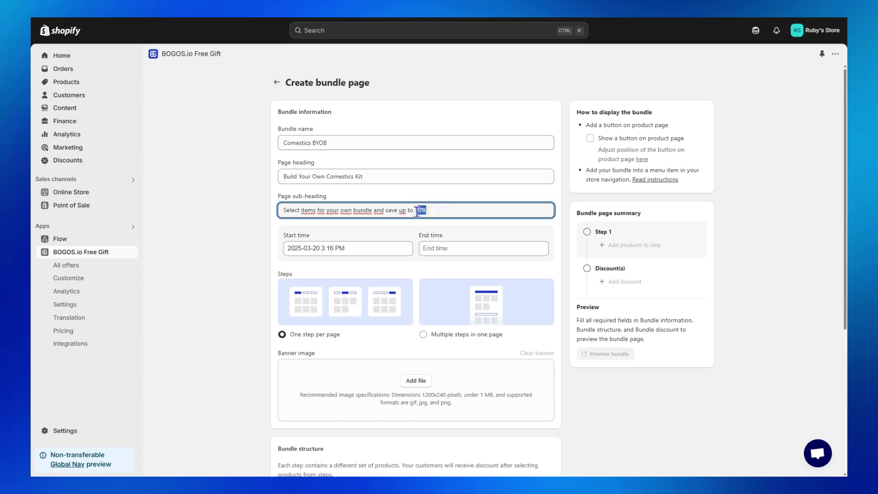
{"action": "left_click", "coordinate": [440, 220]}
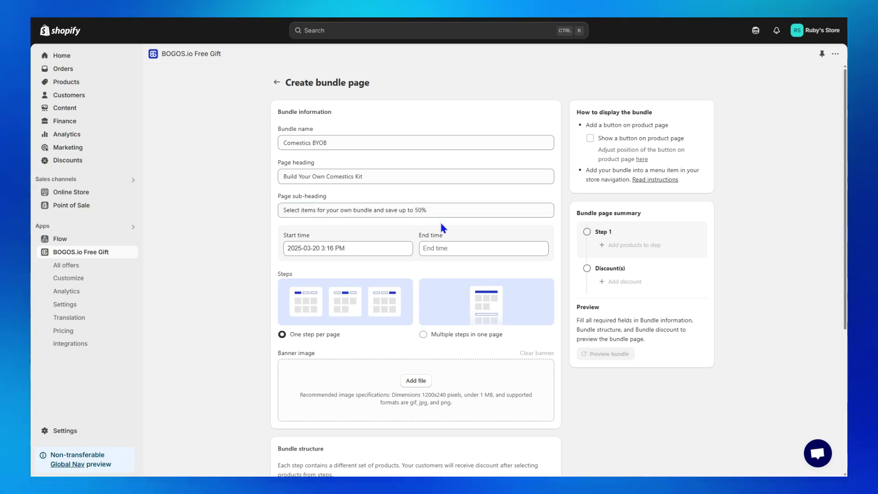
Check the start time and leave the bundle with no end time.
{"action": "left_click", "coordinate": [386, 248]}
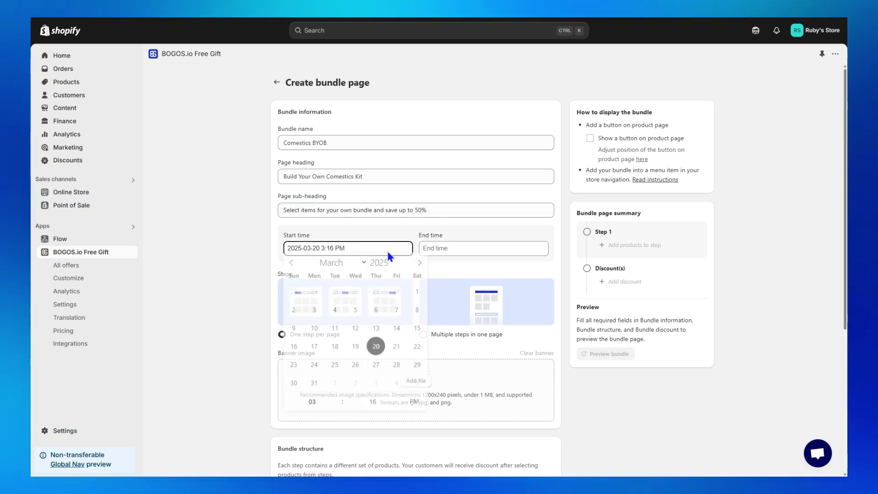
{"action": "left_click", "coordinate": [494, 255]}
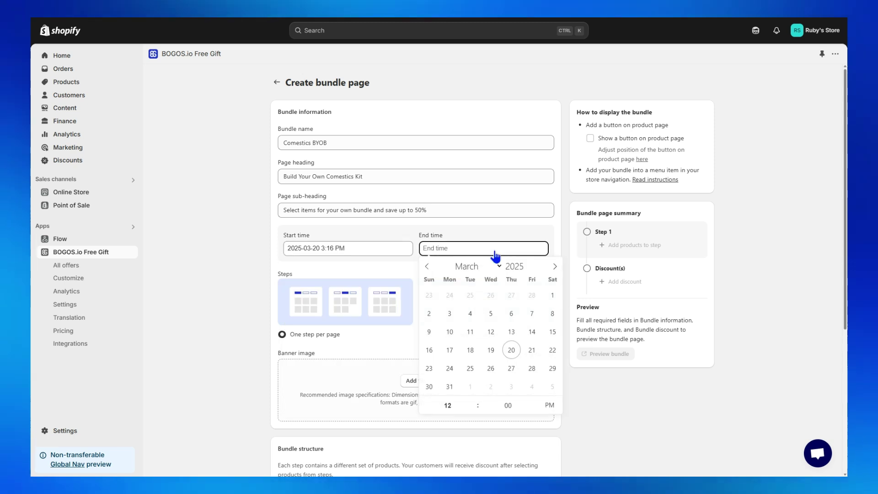
{"action": "left_click", "coordinate": [581, 388]}
{"action": "scroll", "coordinate": [579, 376], "scroll_direction": "down", "scroll_amount": 4}
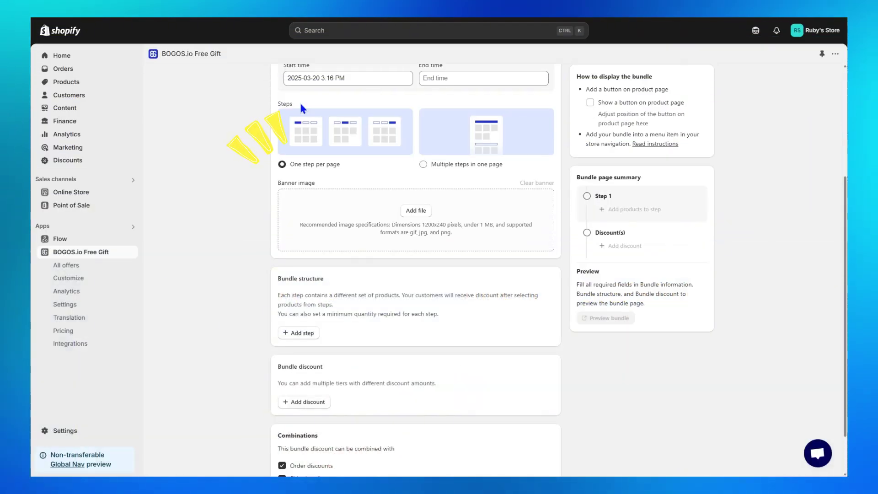
{"action": "left_click_drag", "start_coordinate": [278, 183], "coordinate": [317, 191]}
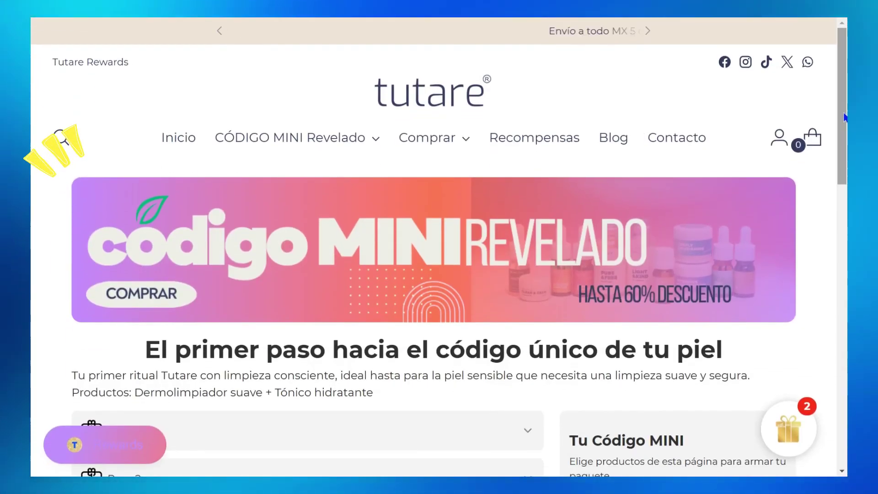
Scroll through the Tutare store's bundle page as an example layout.
{"action": "scroll", "coordinate": [439, 256], "scroll_direction": "down", "scroll_amount": 1}
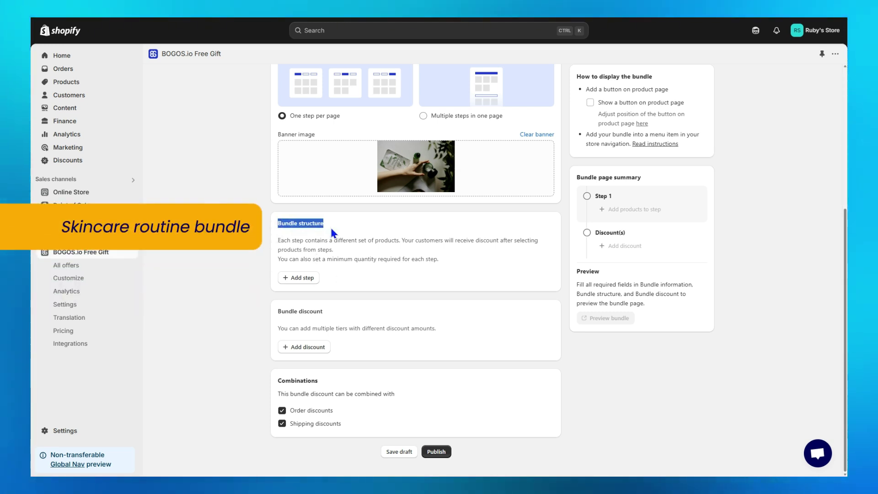
Add steps until the bundle structure lists Steps 1 through 5.
{"action": "left_click", "coordinate": [330, 226]}
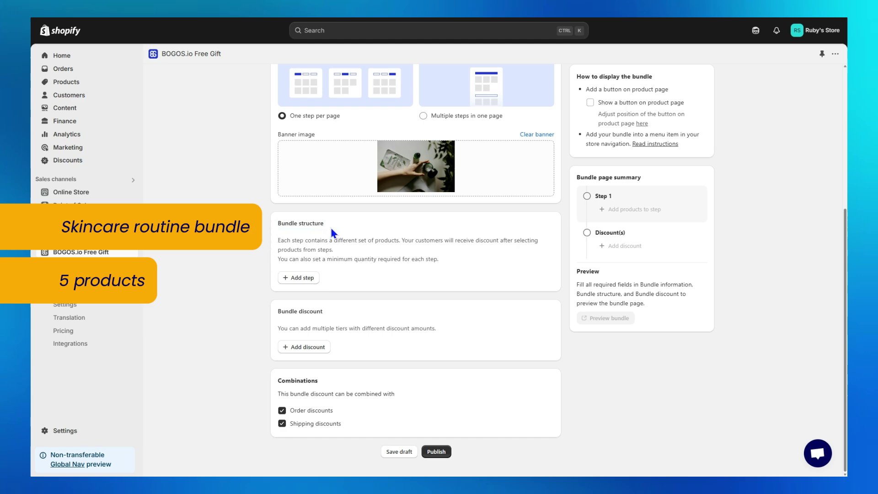
{"action": "left_click", "coordinate": [299, 278]}
{"action": "scroll", "coordinate": [306, 309], "scroll_direction": "down", "scroll_amount": 3}
{"action": "left_click", "coordinate": [300, 292]}
{"action": "scroll", "coordinate": [306, 339], "scroll_direction": "down", "scroll_amount": 3}
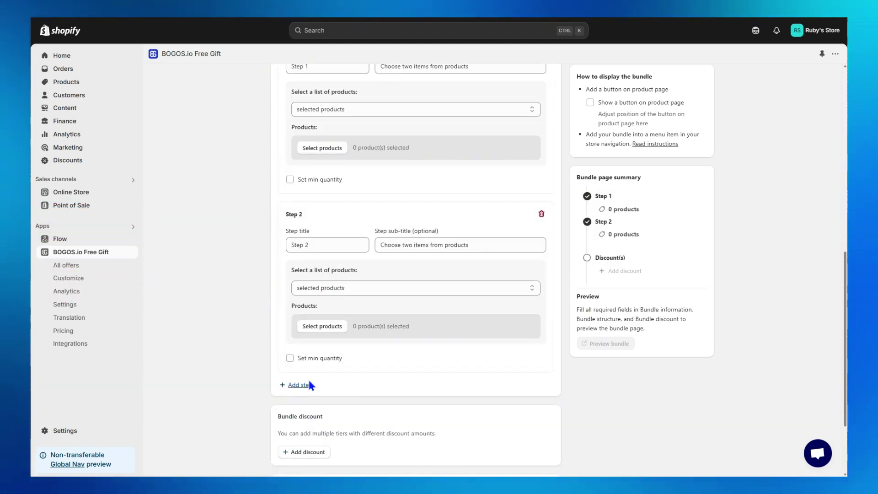
{"action": "left_click", "coordinate": [304, 384]}
{"action": "scroll", "coordinate": [304, 389], "scroll_direction": "down", "scroll_amount": 4}
{"action": "left_click", "coordinate": [303, 392]}
{"action": "scroll", "coordinate": [306, 366], "scroll_direction": "down", "scroll_amount": 4}
{"action": "scroll", "coordinate": [306, 347], "scroll_direction": "down", "scroll_amount": 2}
{"action": "left_click", "coordinate": [320, 351]}
{"action": "scroll", "coordinate": [348, 329], "scroll_direction": "down", "scroll_amount": 3}
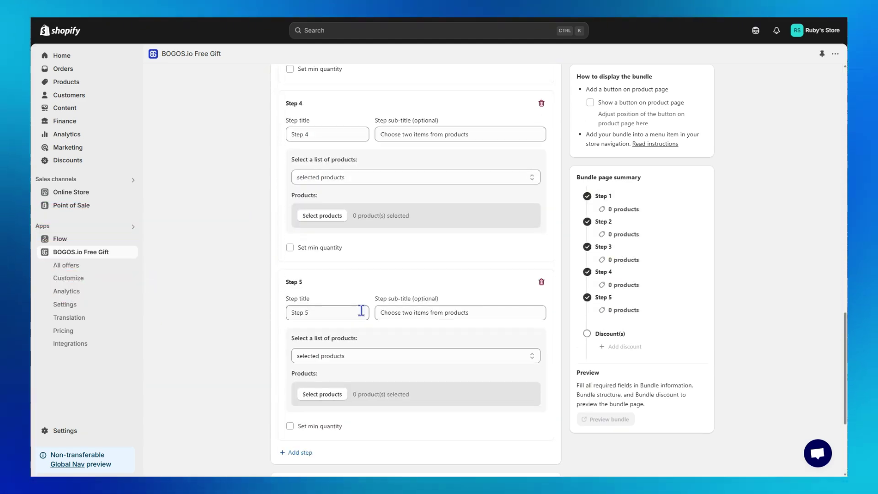
{"action": "scroll", "coordinate": [361, 310], "scroll_direction": "up", "scroll_amount": 14}
Title Step 1 'Add Moisturizer' and change its sub-title to 'Choose one items from products'.
{"action": "left_click_drag", "start_coordinate": [303, 205], "coordinate": [287, 227]}
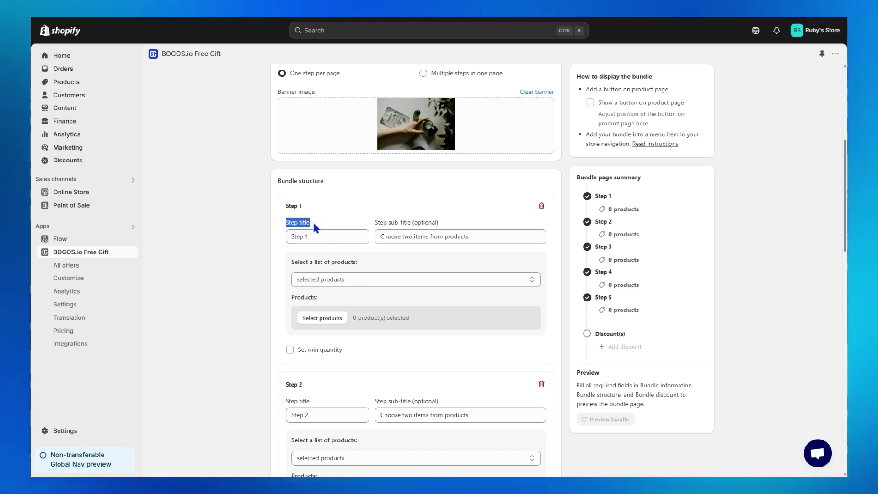
{"action": "left_click", "coordinate": [321, 239]}
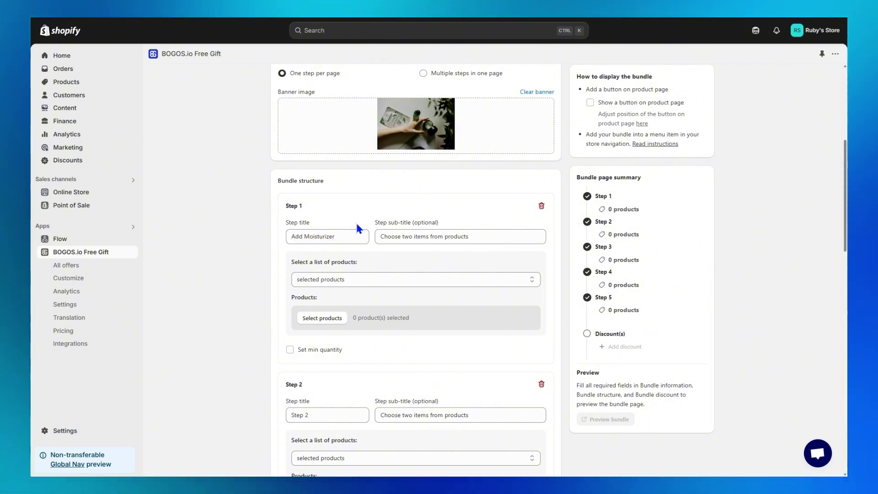
{"action": "left_click_drag", "start_coordinate": [375, 221], "coordinate": [451, 223]}
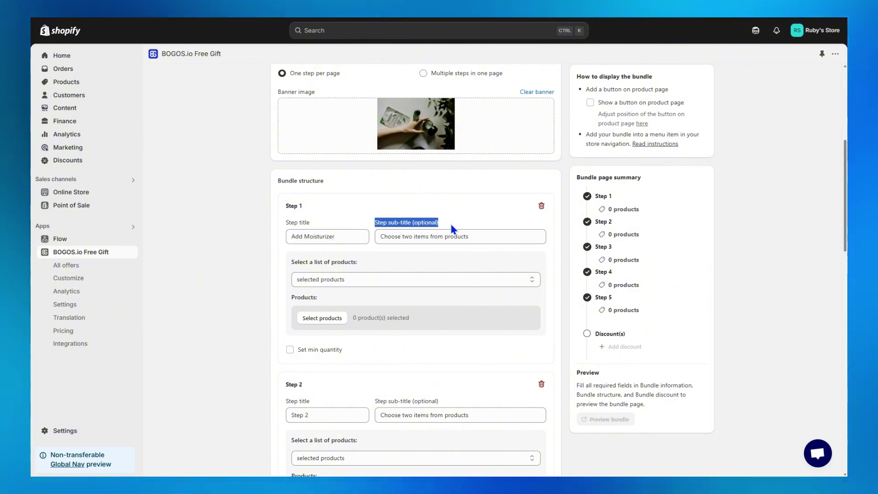
{"action": "left_click", "coordinate": [461, 231]}
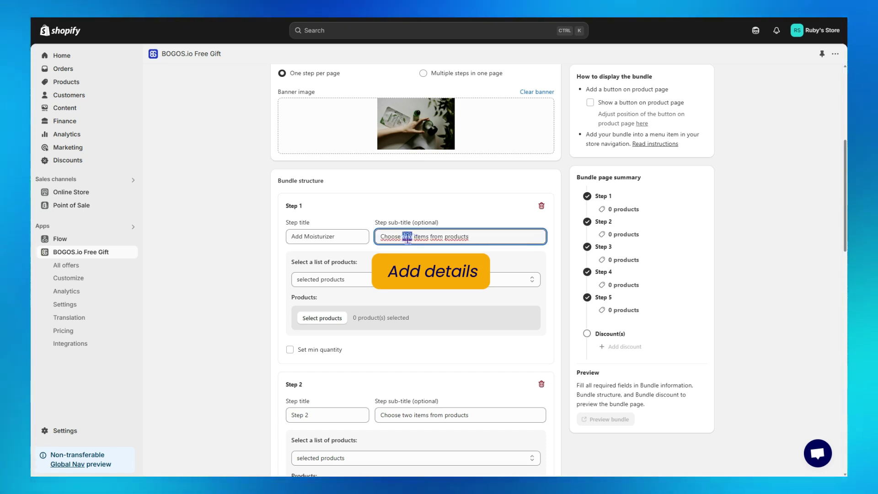
{"action": "type", "text": "ne"}
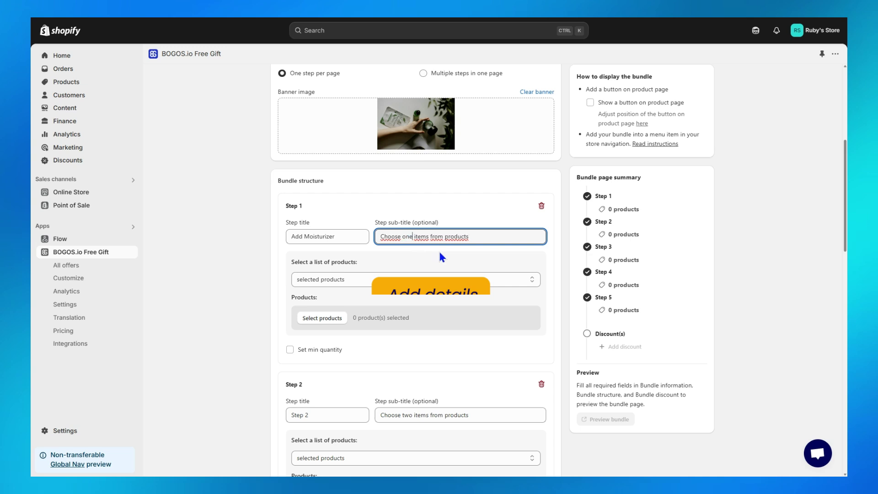
{"action": "left_click_drag", "start_coordinate": [289, 262], "coordinate": [323, 268]}
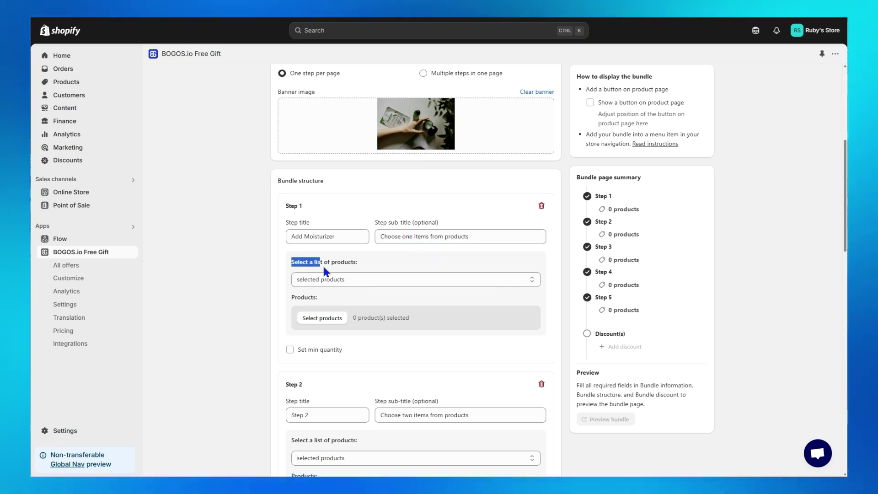
Pick Body lotion, Body scrub, Hair conditioner, Lip Gloss, Lip liner and Liquid Lipstick for Step 1.
{"action": "left_click", "coordinate": [365, 270]}
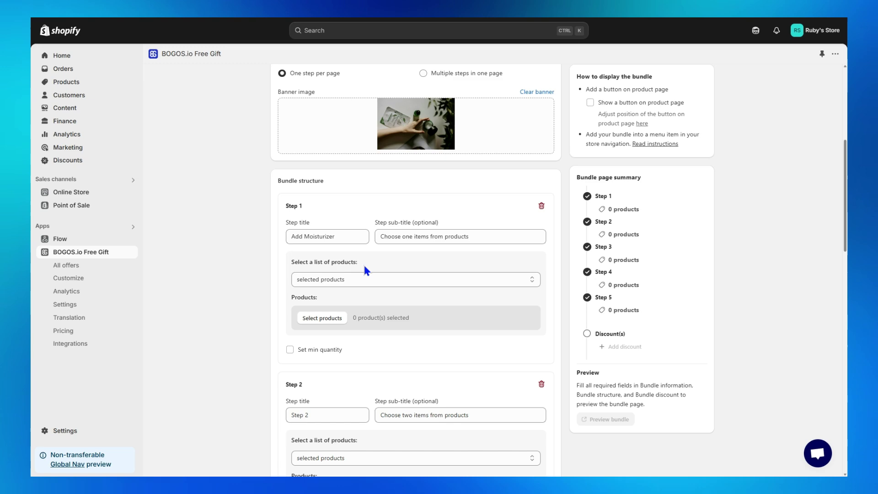
{"action": "left_click", "coordinate": [322, 318]}
{"action": "left_click", "coordinate": [390, 160]}
{"action": "left_click", "coordinate": [389, 180]}
{"action": "scroll", "coordinate": [388, 274], "scroll_direction": "down", "scroll_amount": 2}
{"action": "left_click", "coordinate": [387, 245]}
{"action": "left_click", "coordinate": [385, 272]}
{"action": "left_click", "coordinate": [386, 298]}
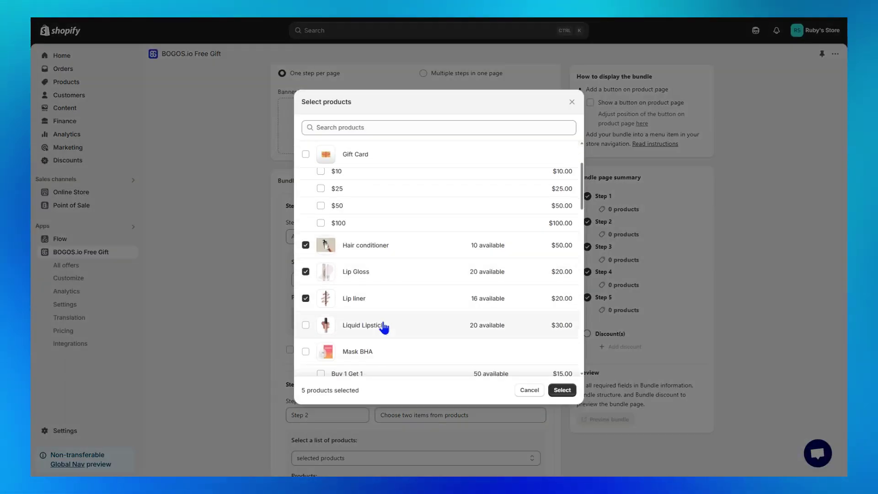
{"action": "left_click", "coordinate": [386, 325]}
{"action": "left_click", "coordinate": [561, 390]}
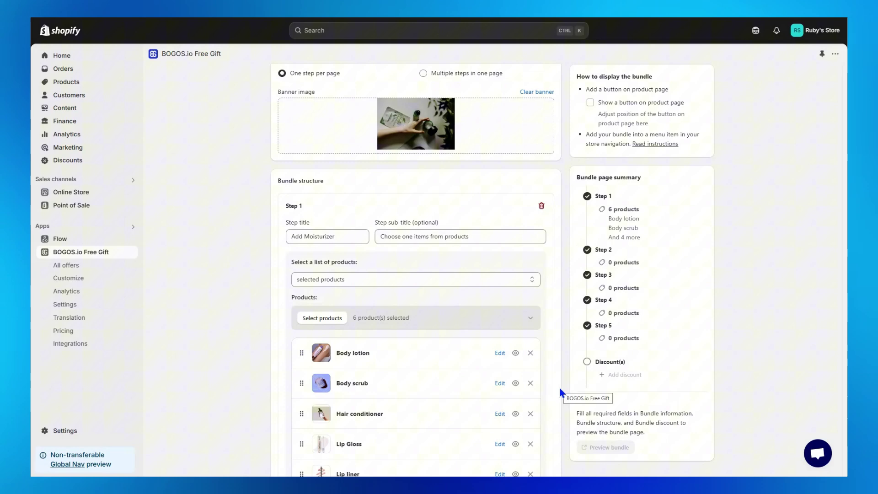
Switch Step 1 to selected collections using Comestic Collection.
{"action": "scroll", "coordinate": [392, 193], "scroll_direction": "down", "scroll_amount": 2}
{"action": "left_click", "coordinate": [394, 194]}
{"action": "left_click", "coordinate": [365, 217]}
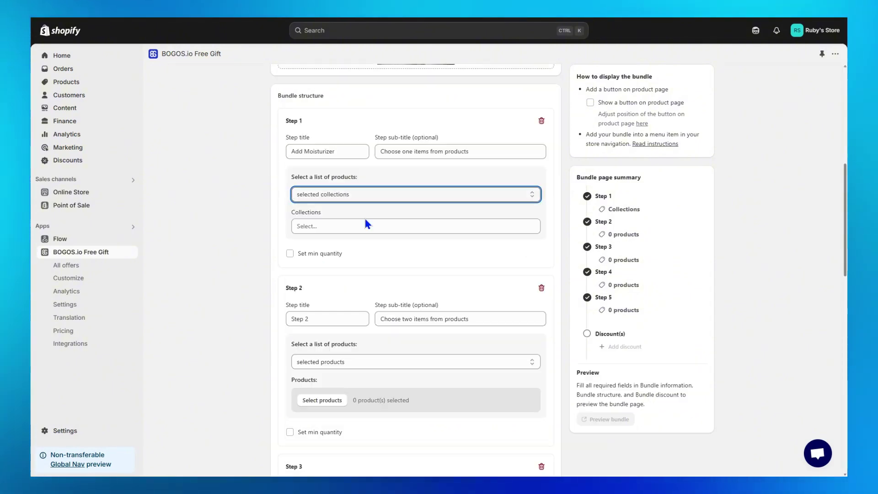
{"action": "left_click", "coordinate": [359, 226]}
{"action": "left_click", "coordinate": [330, 267]}
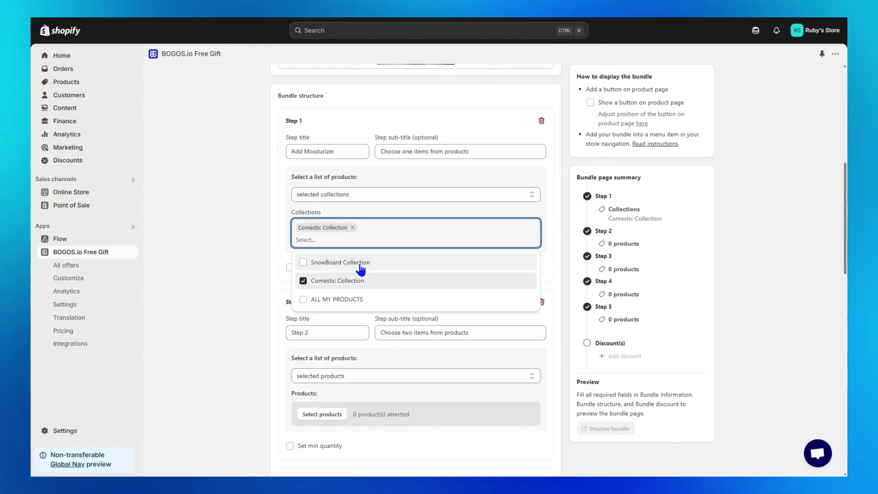
{"action": "left_click", "coordinate": [561, 256]}
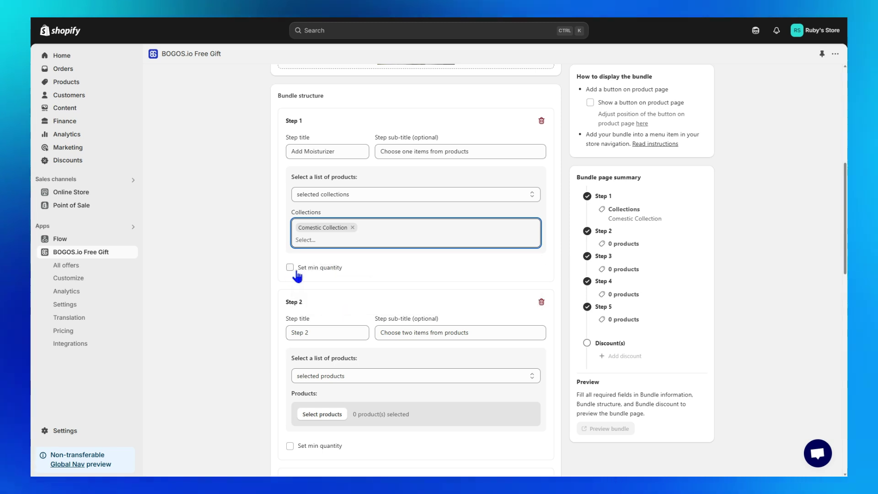
Toggle Step 1's Set min quantity option and review the steps down to Bundle discount.
{"action": "left_click_drag", "start_coordinate": [303, 273], "coordinate": [345, 269]}
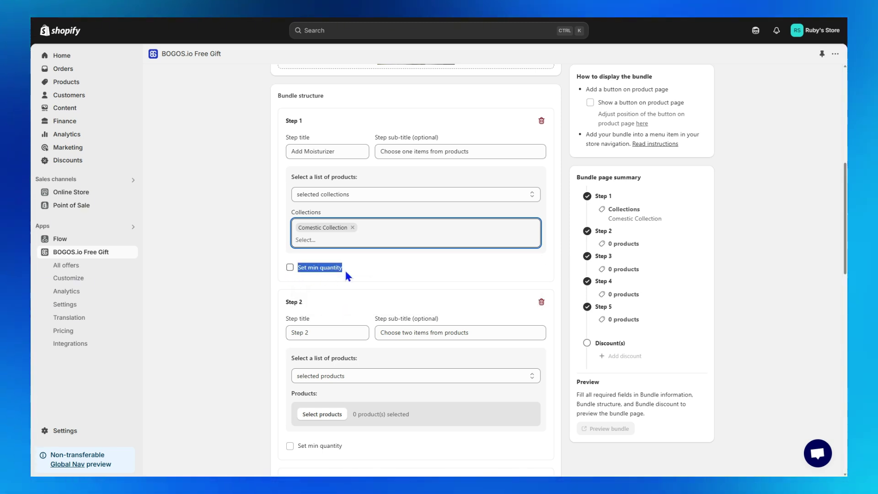
{"action": "left_click", "coordinate": [344, 269]}
{"action": "left_click", "coordinate": [290, 268]}
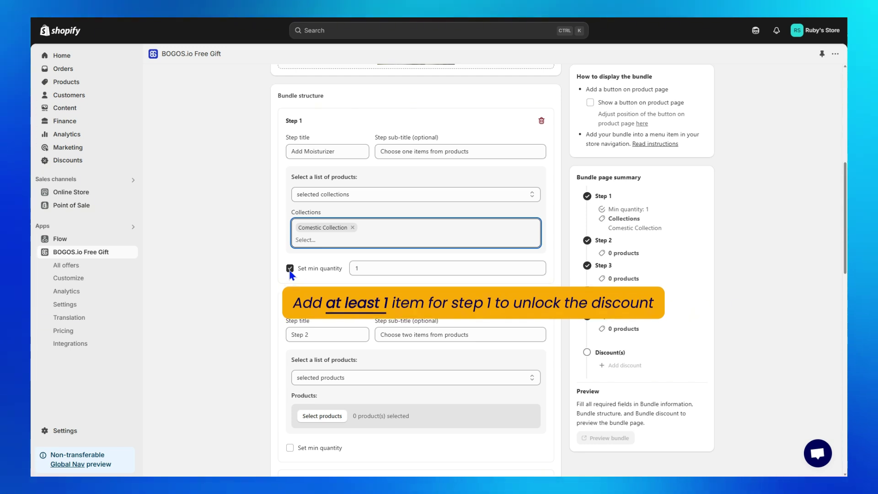
{"action": "left_click", "coordinate": [290, 270]}
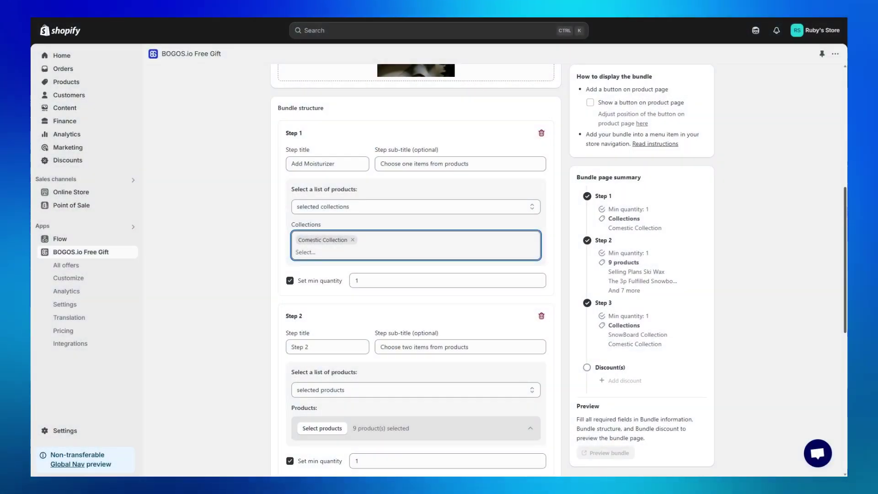
{"action": "scroll", "coordinate": [841, 247], "scroll_direction": "down", "scroll_amount": 3}
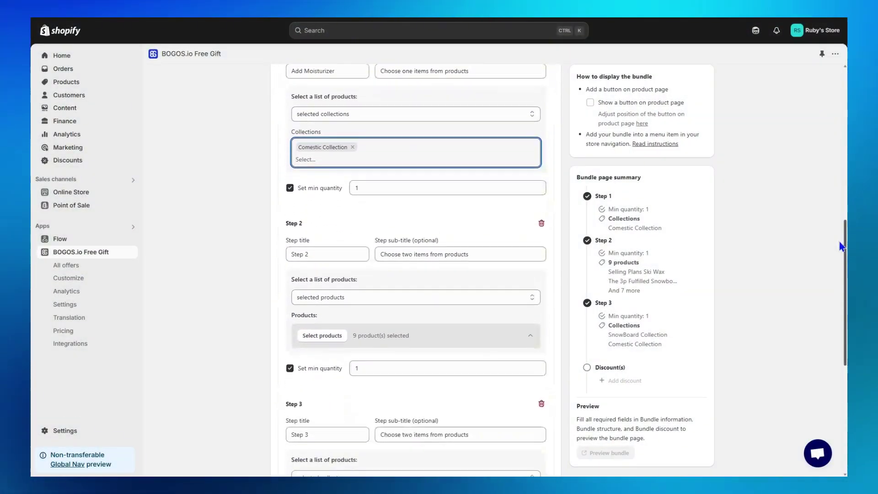
{"action": "scroll", "coordinate": [838, 249], "scroll_direction": "down", "scroll_amount": 3}
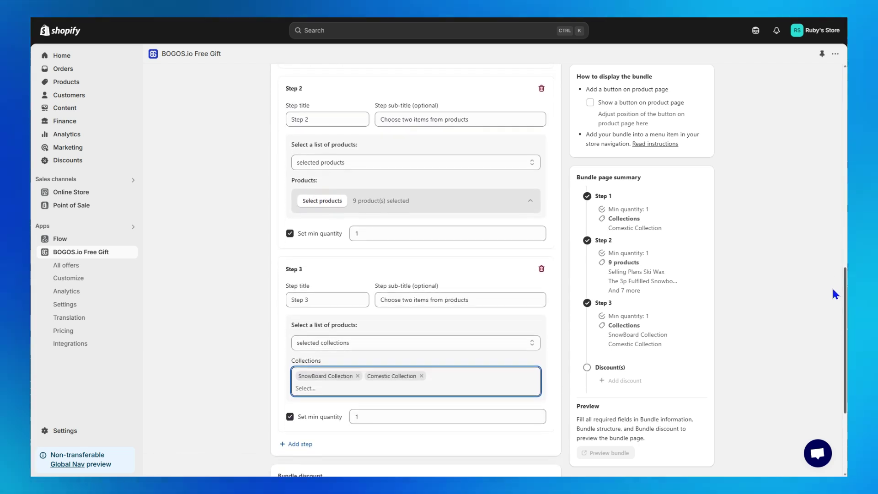
{"action": "scroll", "coordinate": [809, 272], "scroll_direction": "down", "scroll_amount": 4}
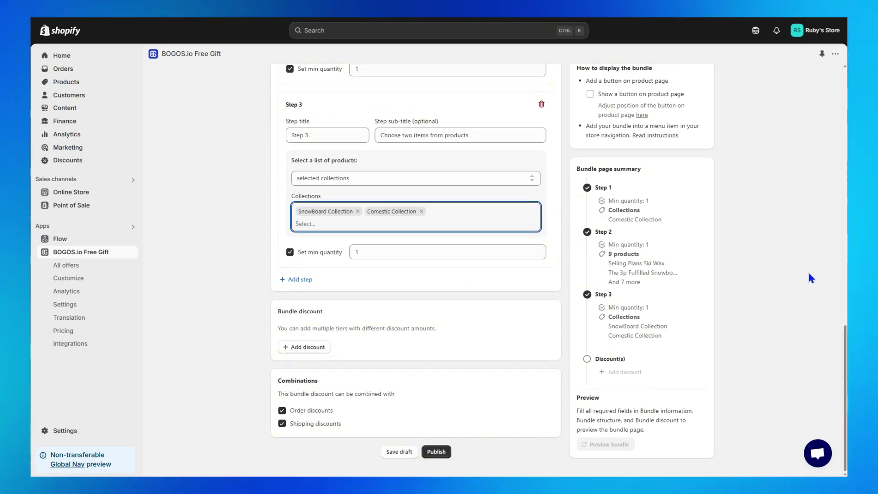
{"action": "left_click_drag", "start_coordinate": [277, 311], "coordinate": [325, 312]}
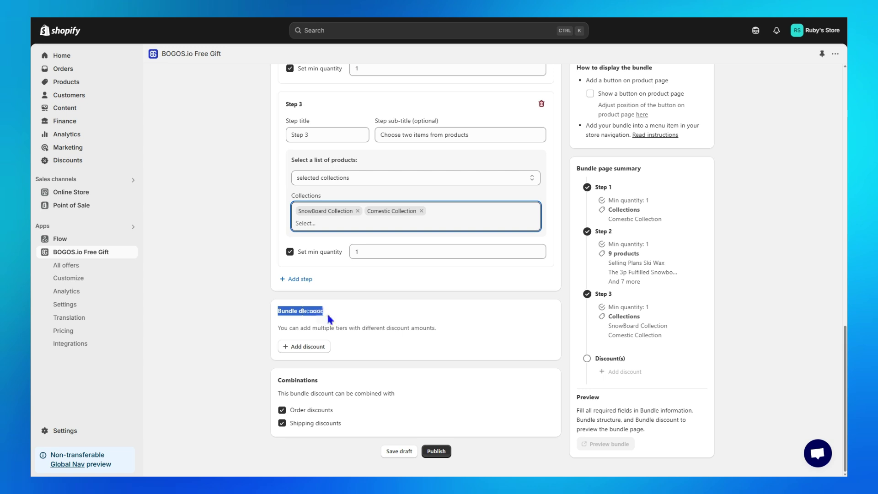
Create discount Tier 1 for 2 items at 10% off and open its Discount type choices.
{"action": "left_click", "coordinate": [327, 312]}
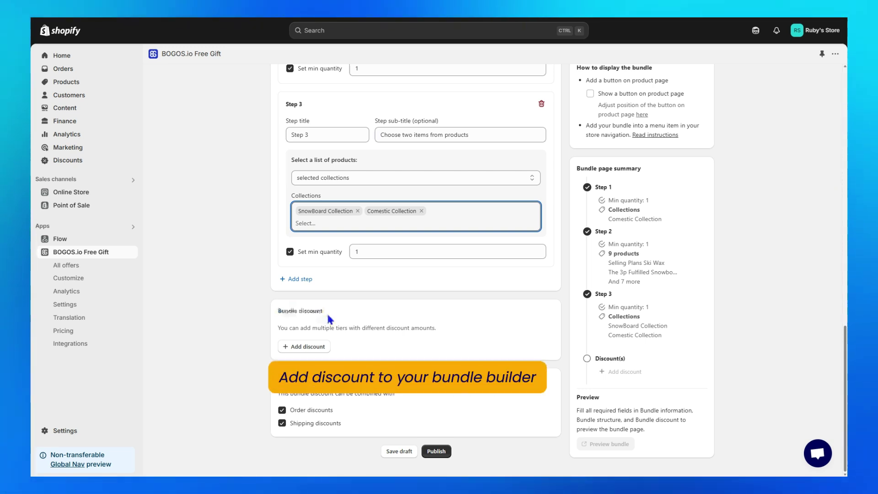
{"action": "left_click", "coordinate": [320, 347]}
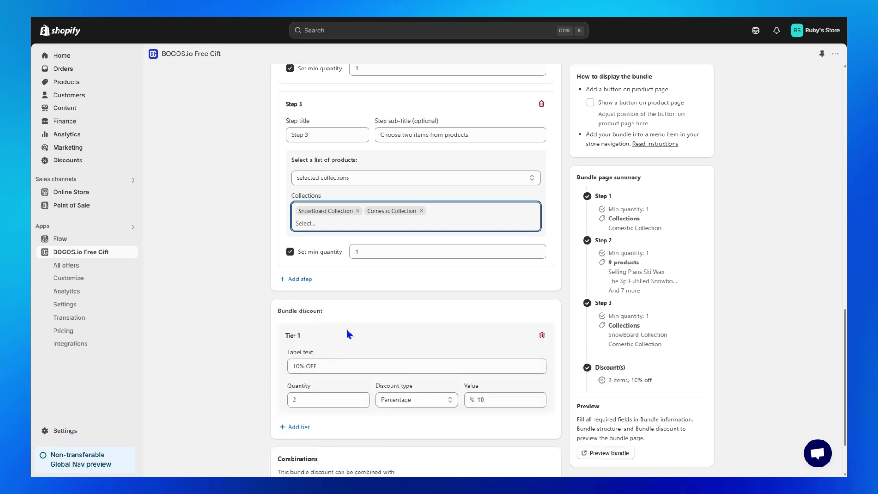
{"action": "scroll", "coordinate": [345, 326], "scroll_direction": "down", "scroll_amount": 1}
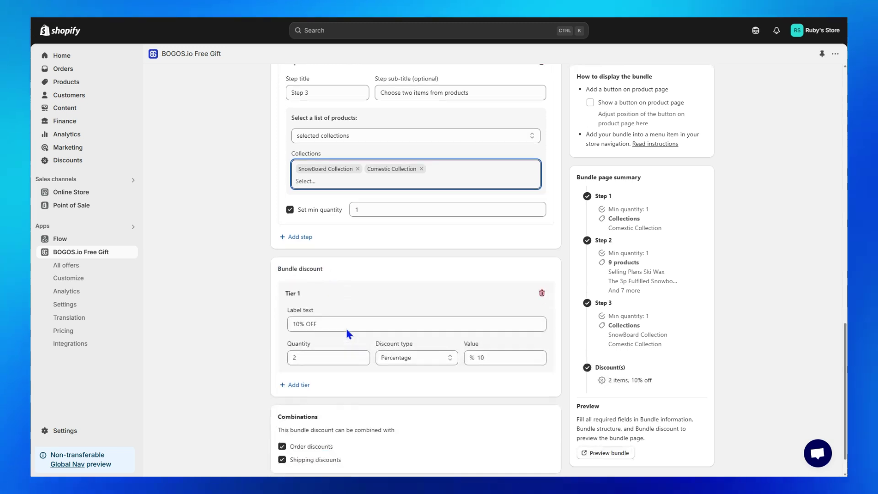
{"action": "left_click", "coordinate": [439, 361]}
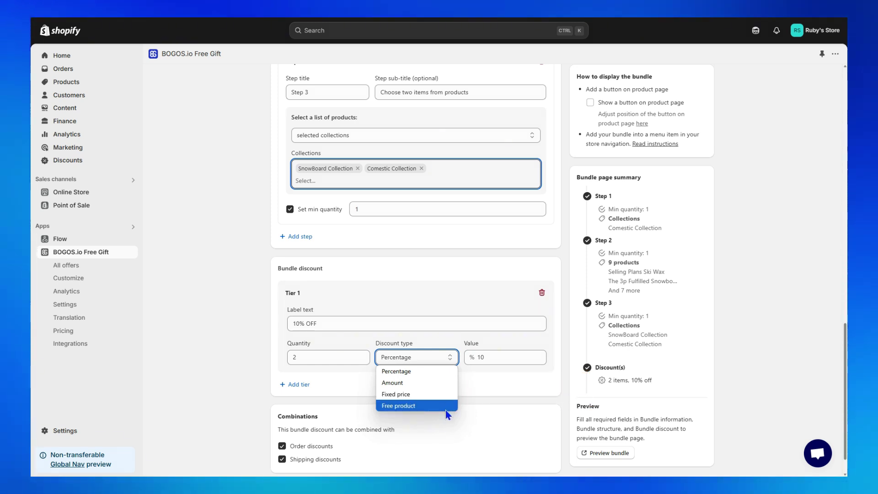
Make Tier 1 a Free product discount with Body lotion and Body scrub as gifts.
{"action": "left_click", "coordinate": [445, 406]}
{"action": "left_click", "coordinate": [316, 402]}
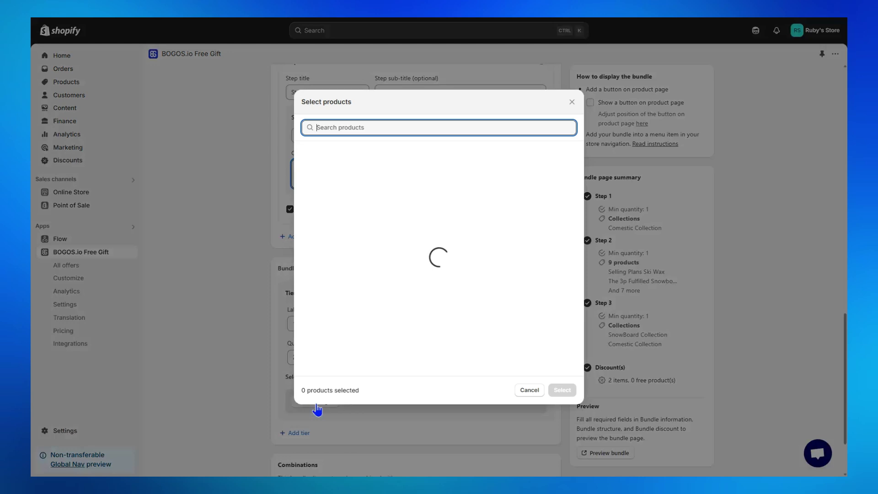
{"action": "left_click", "coordinate": [381, 157]}
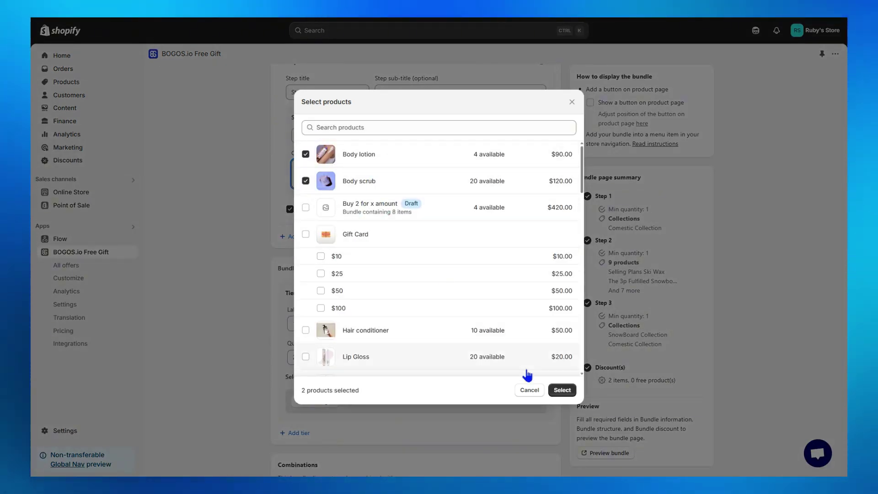
{"action": "left_click", "coordinate": [562, 390]}
Relabel Tier 1 from '10% OFF' to '2 Freebies' and set its quantity to 3.
{"action": "scroll", "coordinate": [569, 401], "scroll_direction": "down", "scroll_amount": 3}
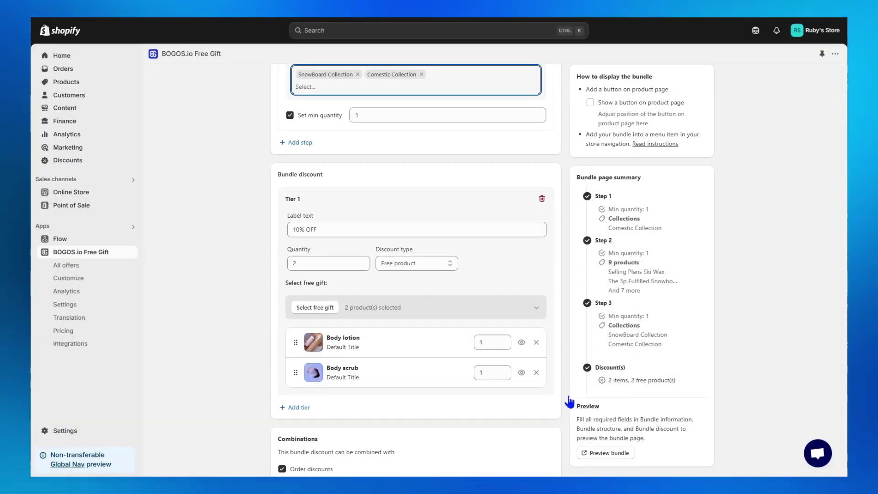
{"action": "left_click_drag", "start_coordinate": [283, 182], "coordinate": [322, 188]}
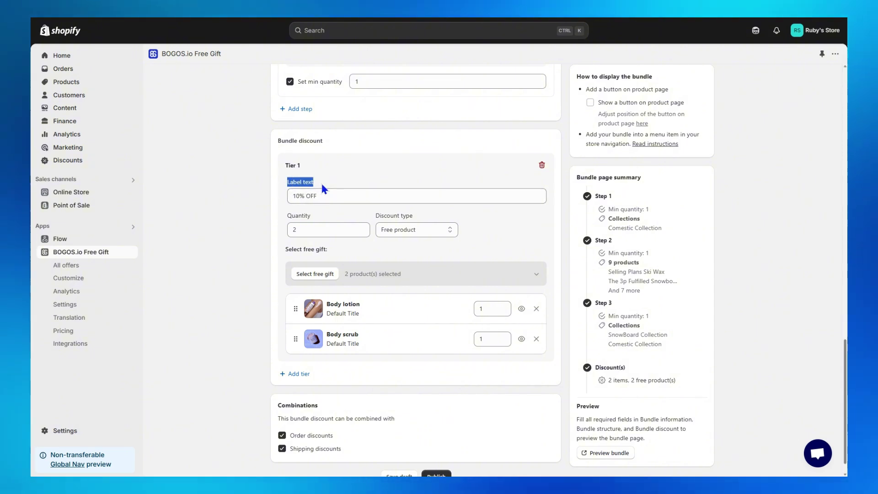
{"action": "left_click", "coordinate": [323, 194]}
{"action": "key", "text": "ctrl+a"}
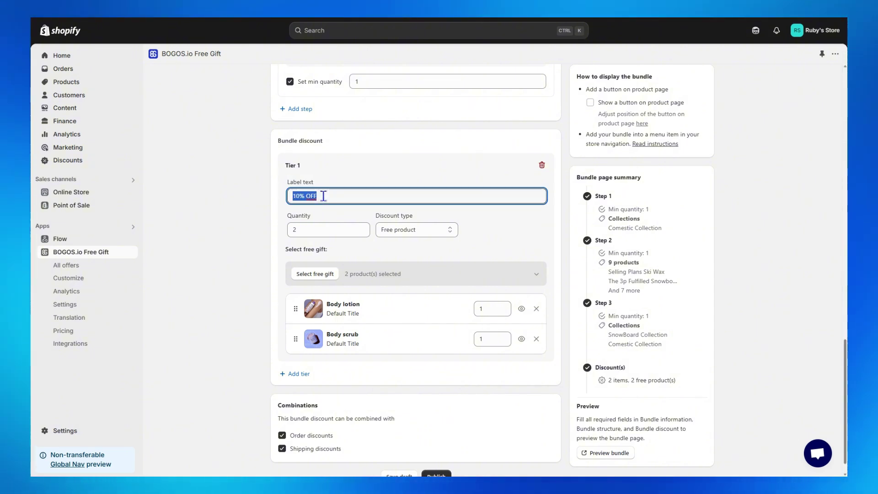
{"action": "type", "text": "2 Freebies"}
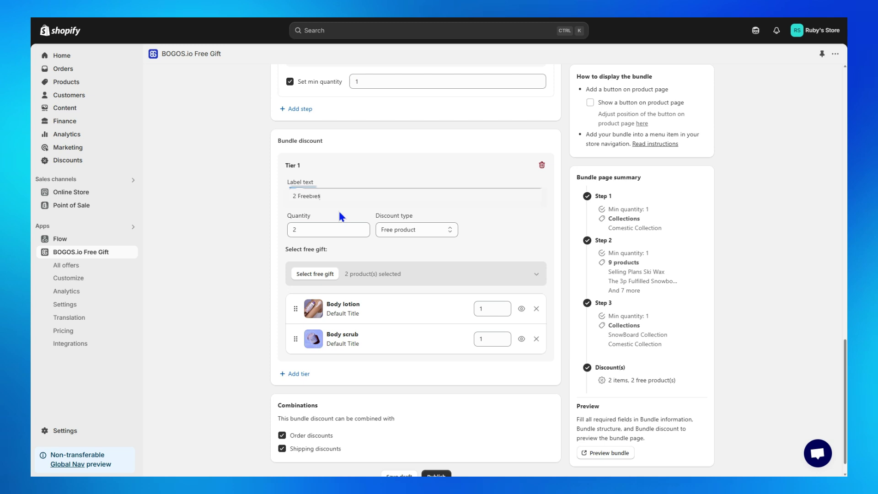
{"action": "double_click", "coordinate": [313, 216]}
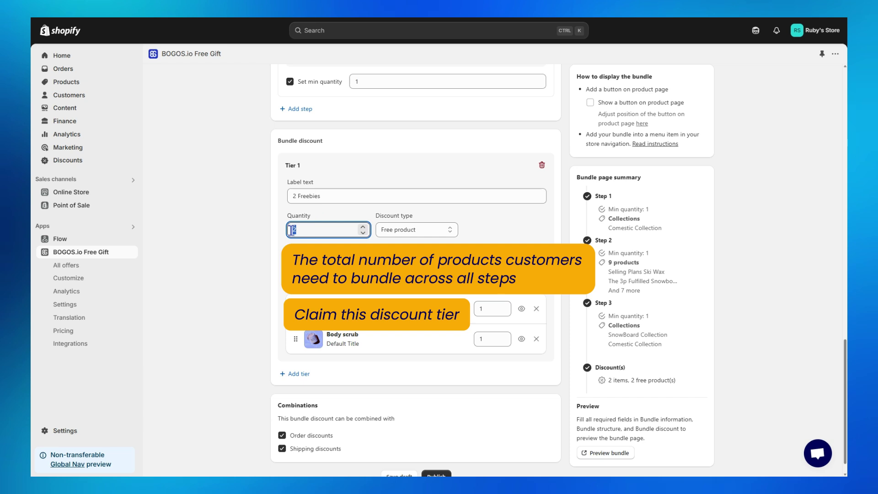
{"action": "type", "text": "3"}
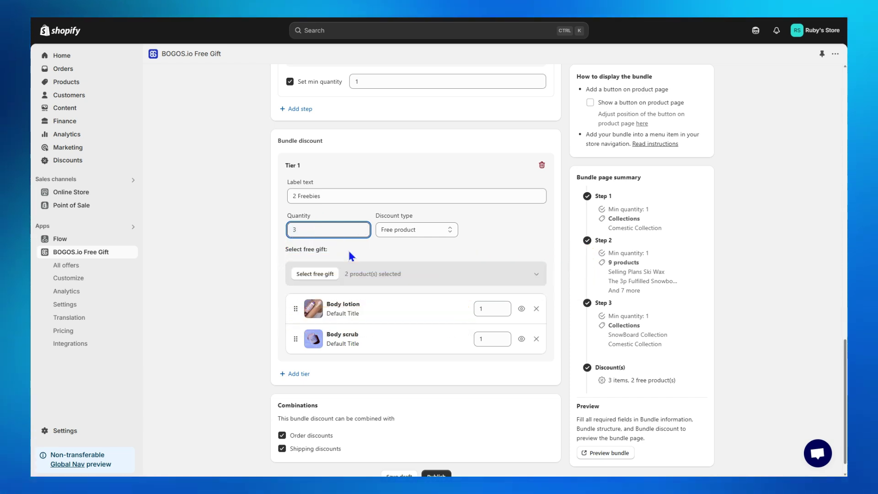
{"action": "left_click", "coordinate": [349, 251]}
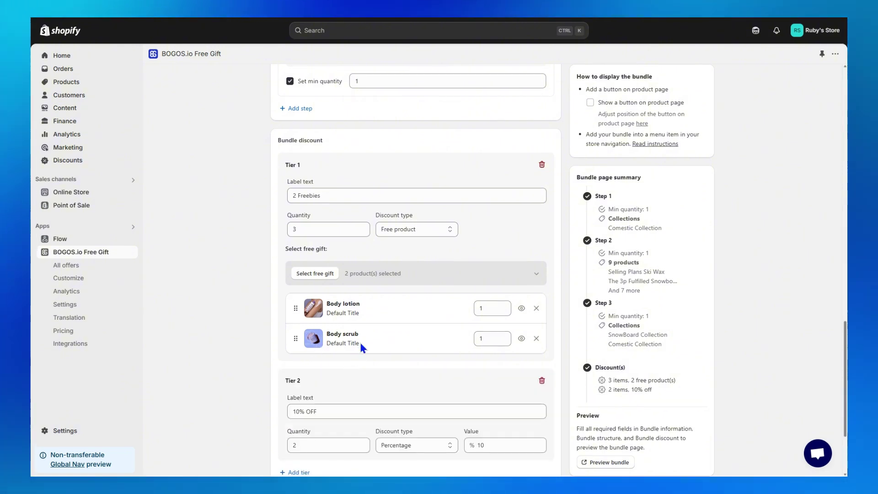
Add a third discount tier below the existing tiers.
{"action": "scroll", "coordinate": [359, 340], "scroll_direction": "down", "scroll_amount": 3}
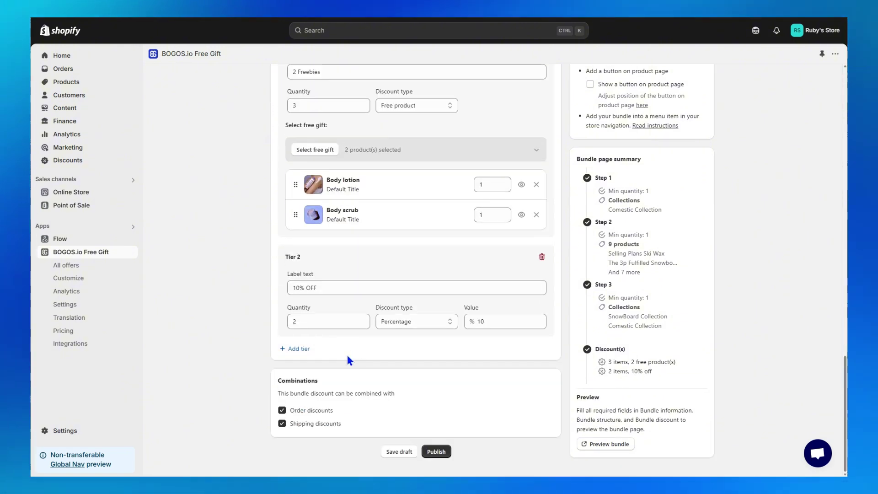
{"action": "left_click", "coordinate": [299, 349]}
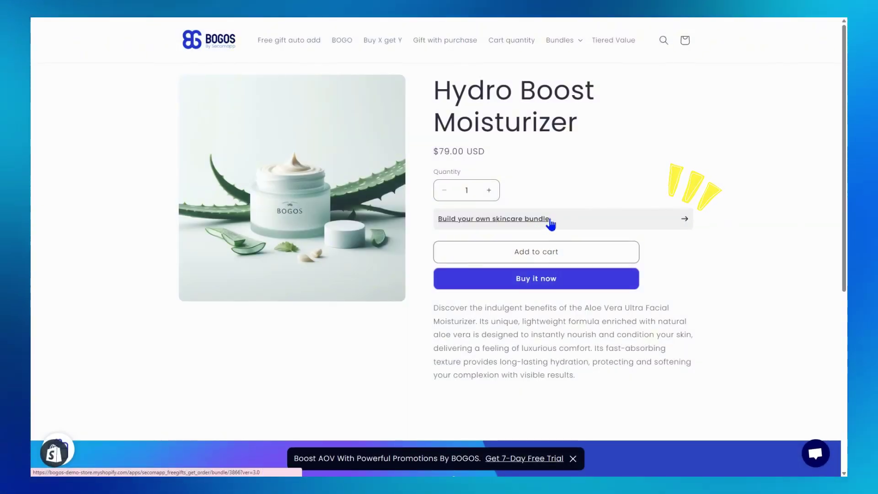
Follow the product page's bundle link, then launch the theme editor with BOGOS FBT added.
{"action": "left_click", "coordinate": [550, 222]}
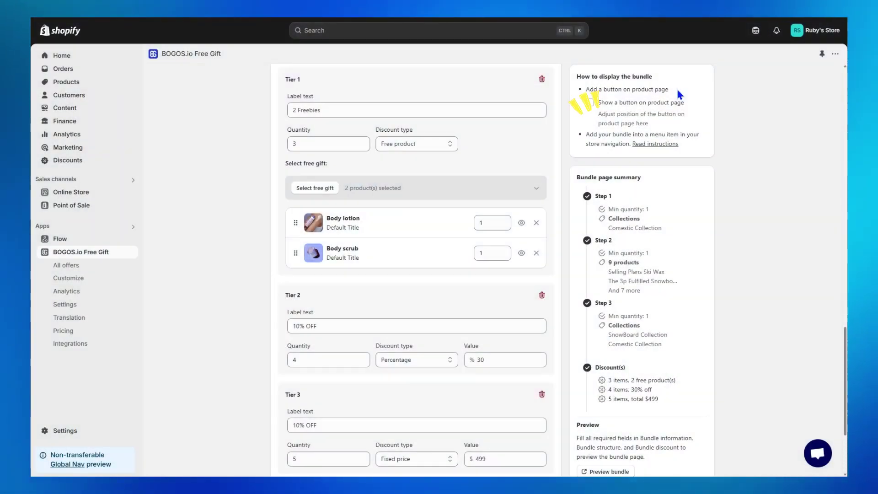
{"action": "left_click", "coordinate": [643, 123]}
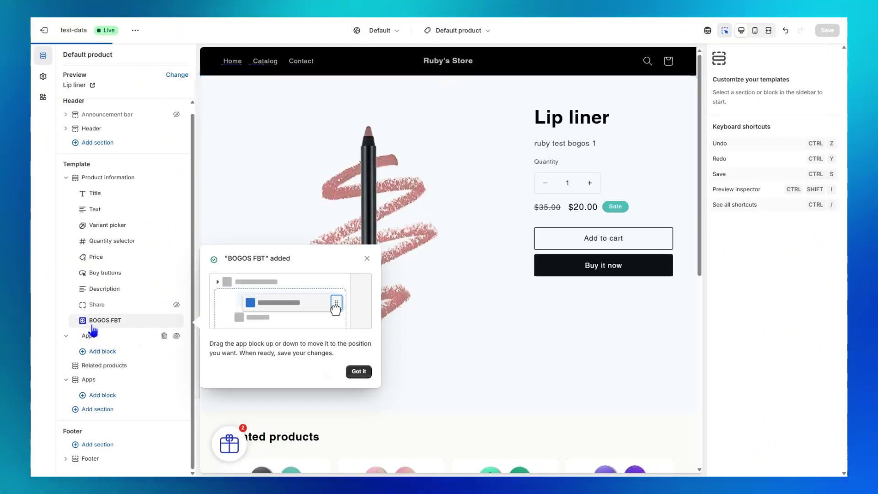
Drag the BOGOS FBT block between Variant picker and Quantity selector.
{"action": "left_click_drag", "start_coordinate": [81, 324], "coordinate": [80, 246]}
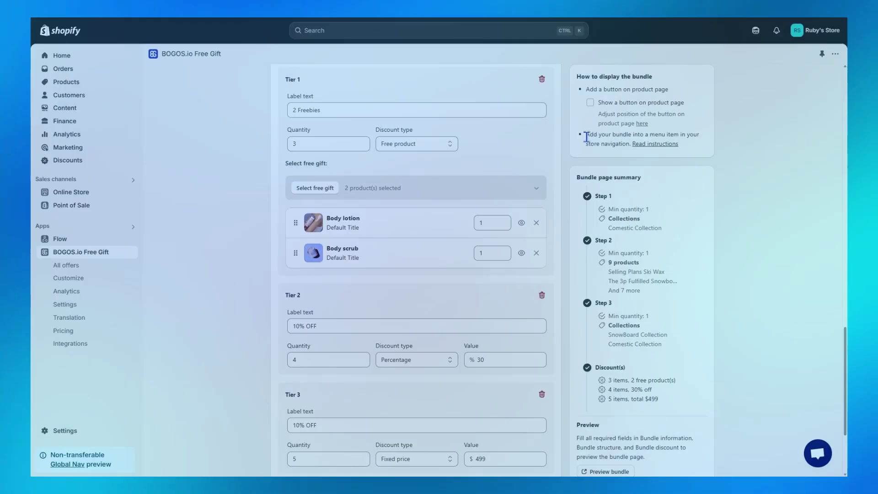
{"action": "left_click_drag", "start_coordinate": [586, 134], "coordinate": [655, 136]}
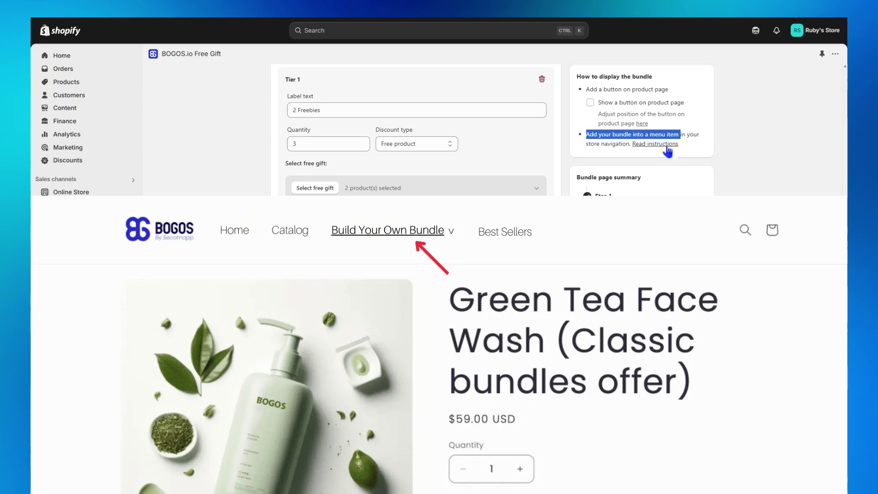
Consult the guide on adding the bundle to the store navigation menu.
{"action": "left_click", "coordinate": [666, 145]}
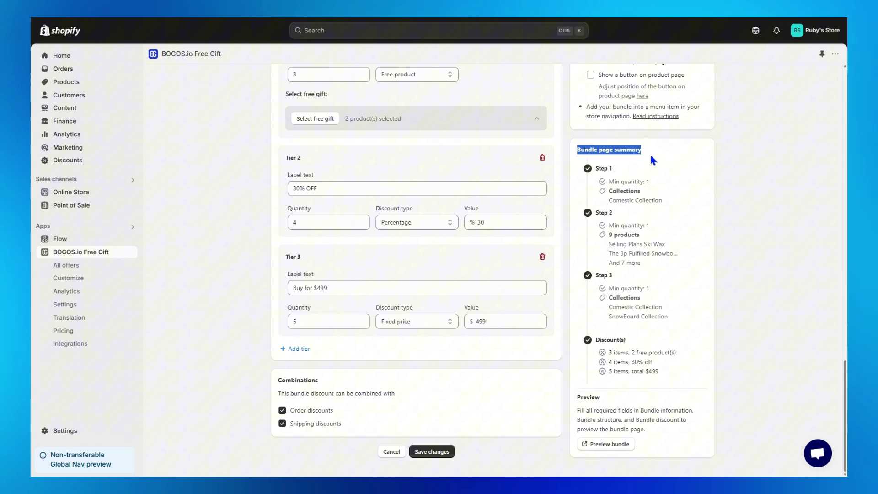
{"action": "left_click", "coordinate": [653, 159]}
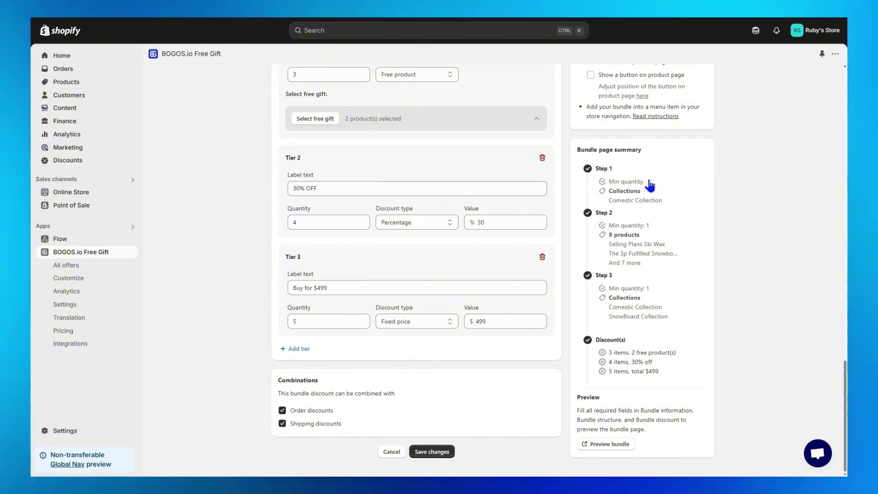
Preview the bundle page, then publish it and dismiss the display reminder.
{"action": "left_click", "coordinate": [608, 443]}
{"action": "scroll", "coordinate": [718, 281], "scroll_direction": "down", "scroll_amount": 1}
{"action": "left_click_drag", "start_coordinate": [719, 282], "coordinate": [698, 394]}
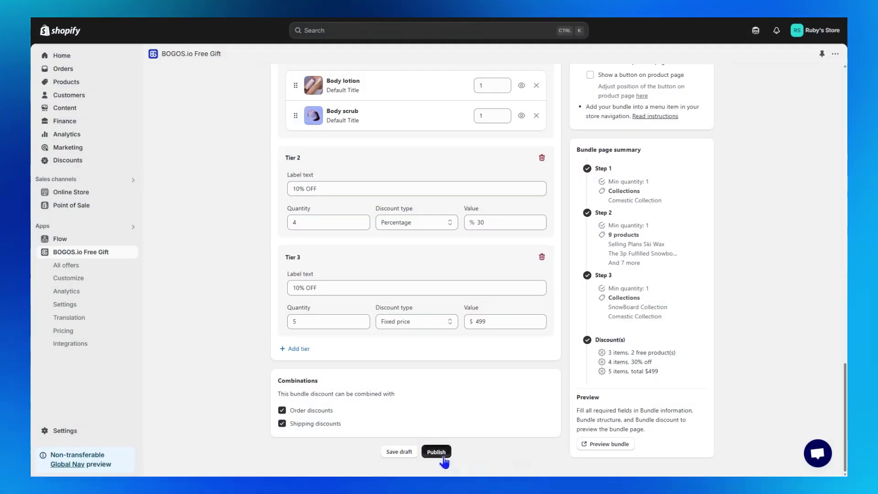
{"action": "left_click", "coordinate": [443, 453]}
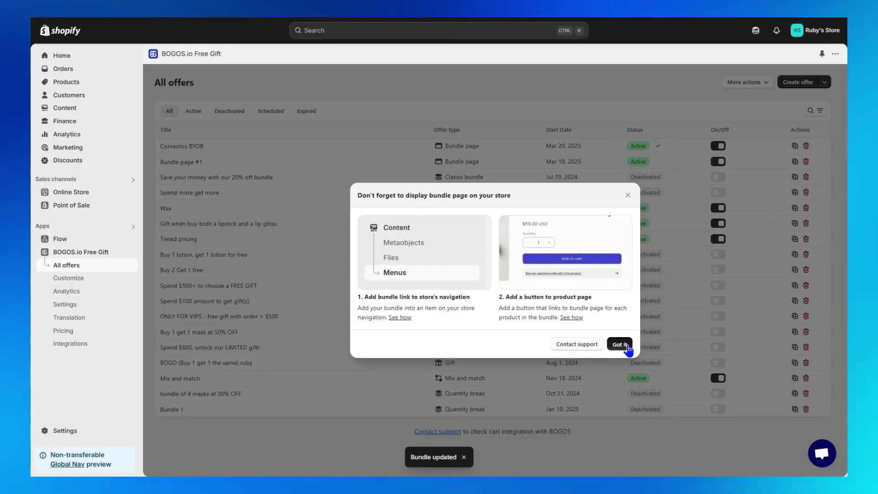
{"action": "left_click", "coordinate": [626, 346]}
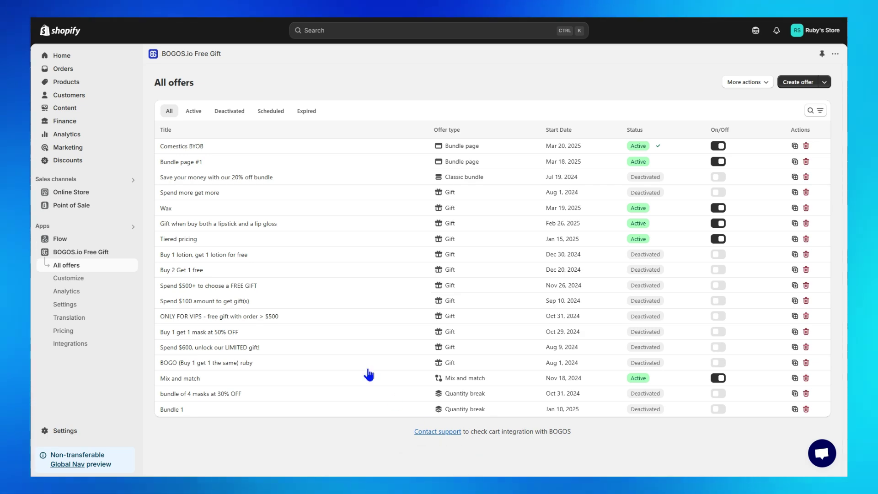
On the live bundle page, add Shampoo and raise Body scrub to 3 for the $499 tier.
{"action": "left_click", "coordinate": [213, 146]}
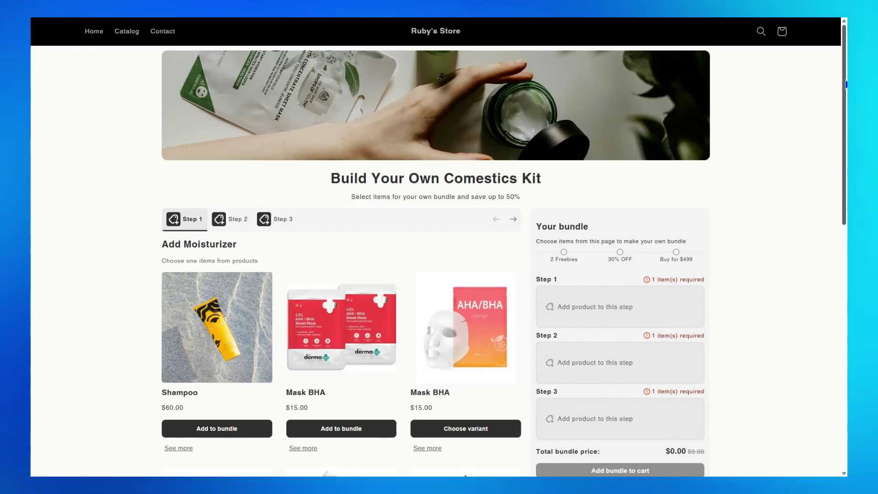
{"action": "scroll", "coordinate": [843, 121], "scroll_direction": "down", "scroll_amount": 3}
{"action": "left_click", "coordinate": [177, 359]}
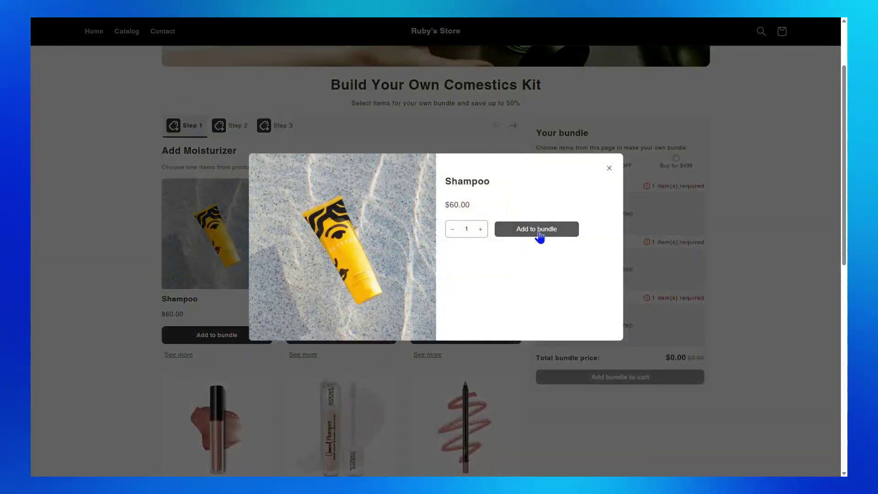
{"action": "left_click", "coordinate": [538, 230]}
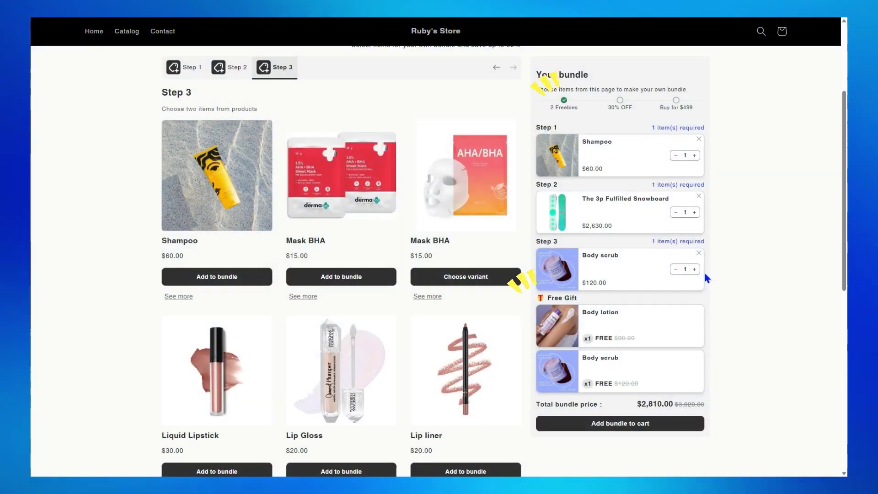
{"action": "left_click", "coordinate": [694, 270]}
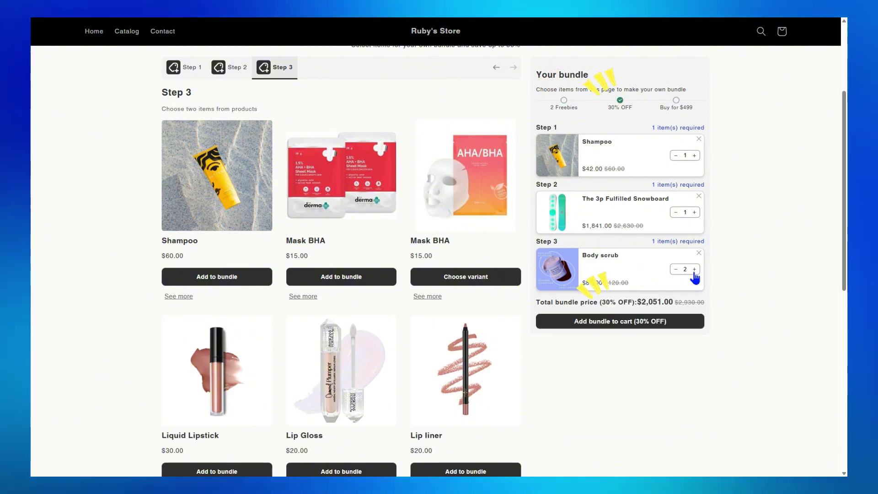
{"action": "left_click", "coordinate": [695, 270]}
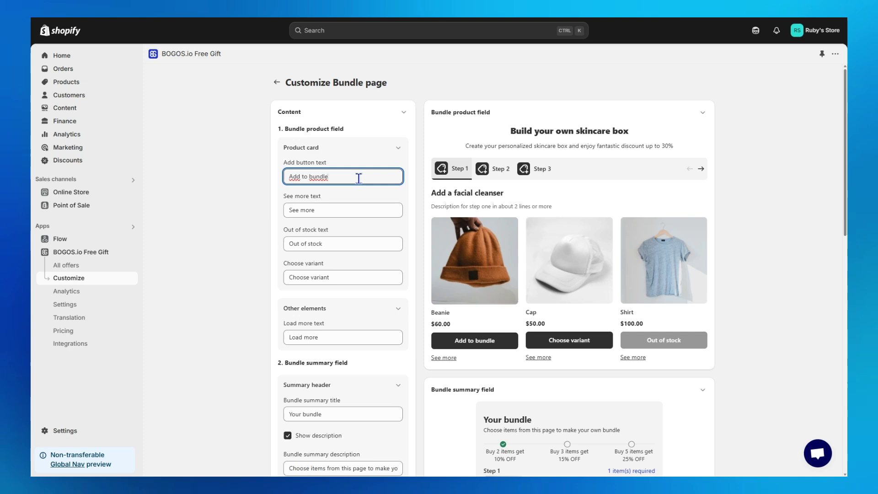
Change the add button text to 'Add it!' and pick the gift step icon.
{"action": "key", "text": "ctrl+a"}
{"action": "type", "text": "Add it!"}
{"action": "scroll", "coordinate": [378, 248], "scroll_direction": "down", "scroll_amount": 10}
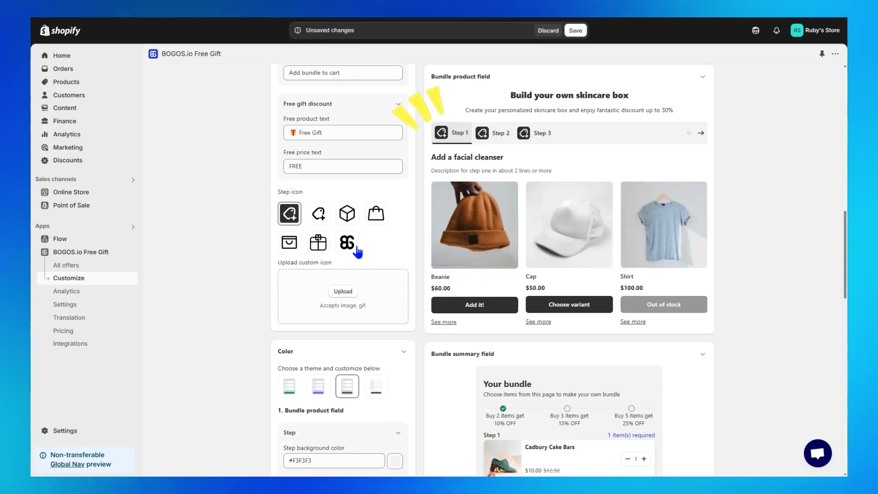
{"action": "left_click", "coordinate": [348, 243]}
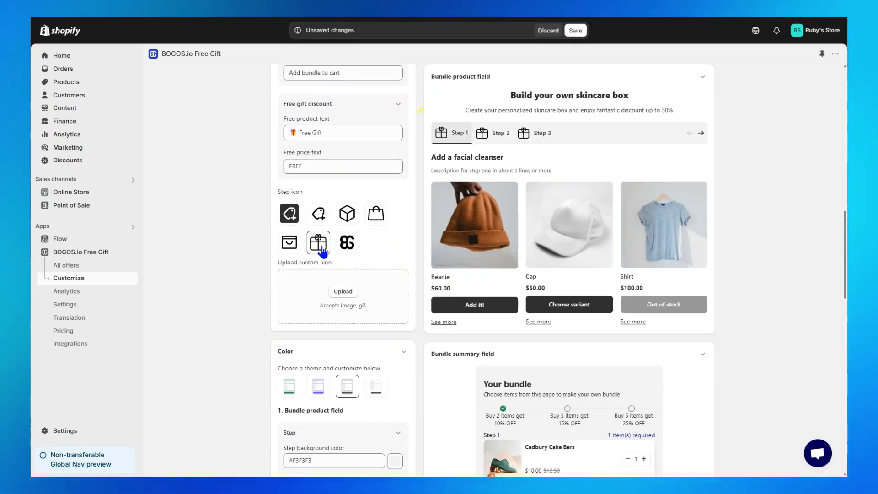
Apply the green colour theme and save the bundle page customization.
{"action": "scroll", "coordinate": [401, 229], "scroll_direction": "down", "scroll_amount": 5}
{"action": "left_click", "coordinate": [324, 183]}
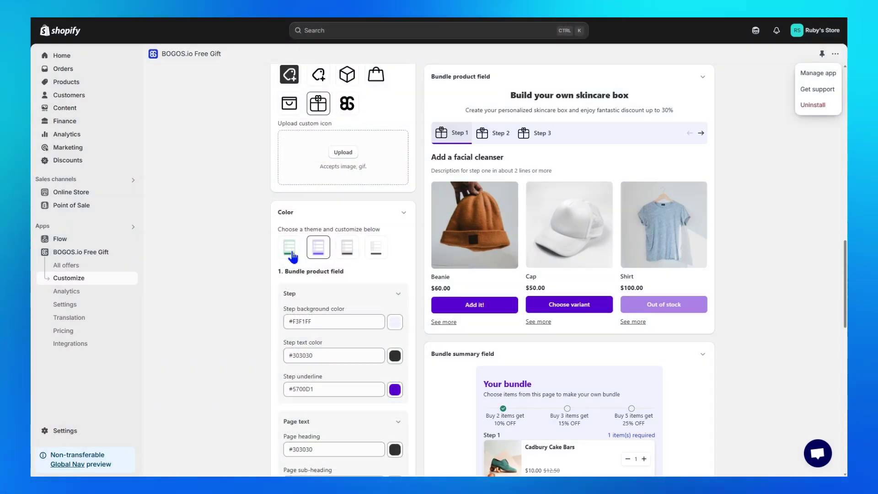
{"action": "left_click", "coordinate": [291, 249]}
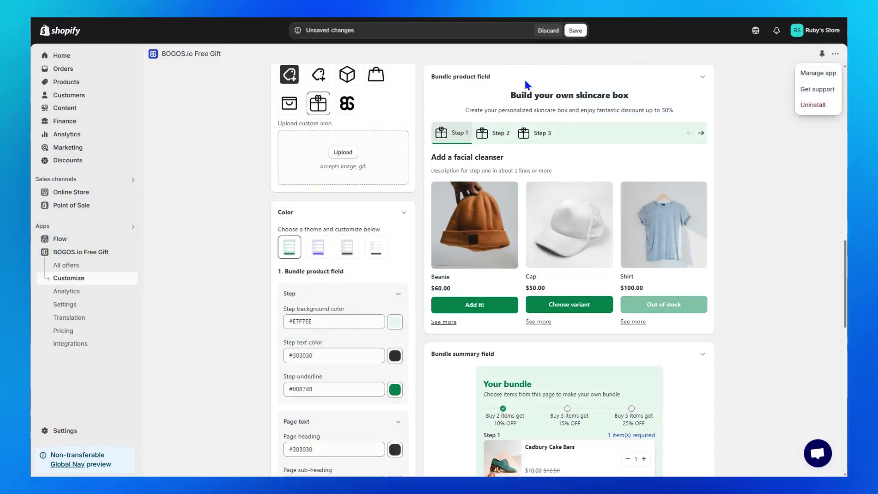
{"action": "left_click", "coordinate": [576, 31]}
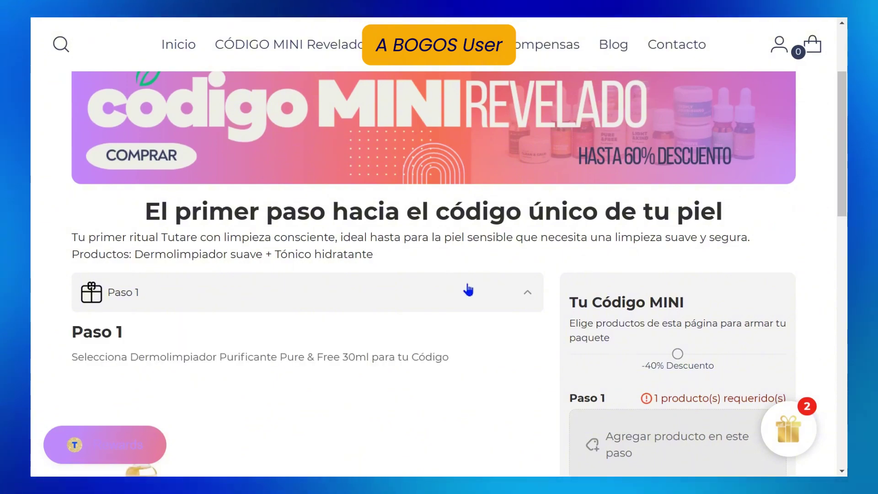
Expand Paso 2 on the Tutare bundle page and add the toner to the bundle.
{"action": "scroll", "coordinate": [467, 288], "scroll_direction": "down", "scroll_amount": 10}
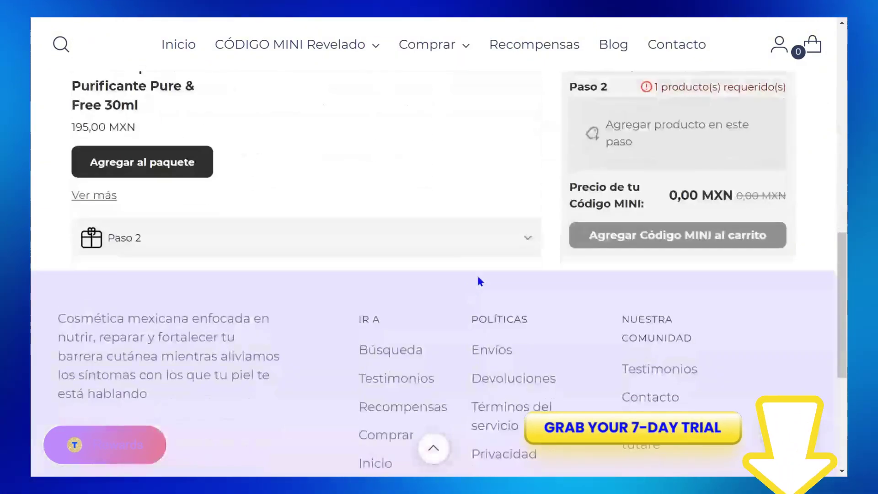
{"action": "left_click", "coordinate": [503, 252]}
{"action": "scroll", "coordinate": [502, 252], "scroll_direction": "down", "scroll_amount": 4}
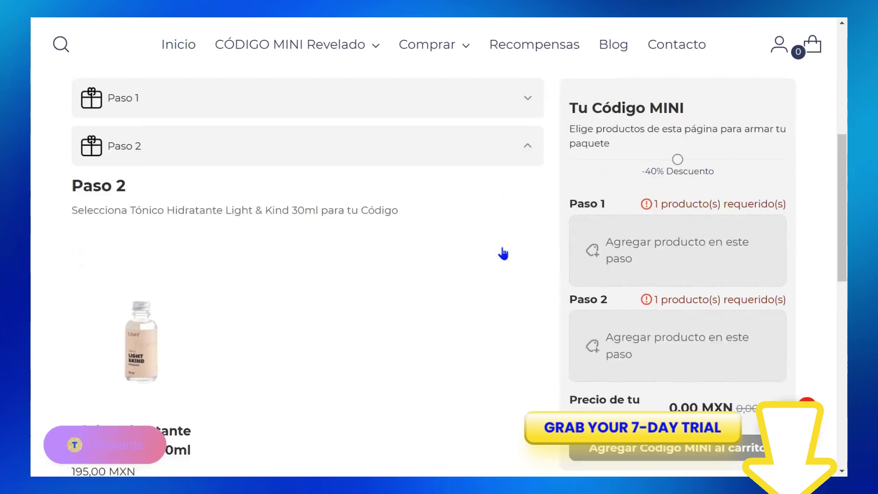
{"action": "left_click", "coordinate": [158, 411]}
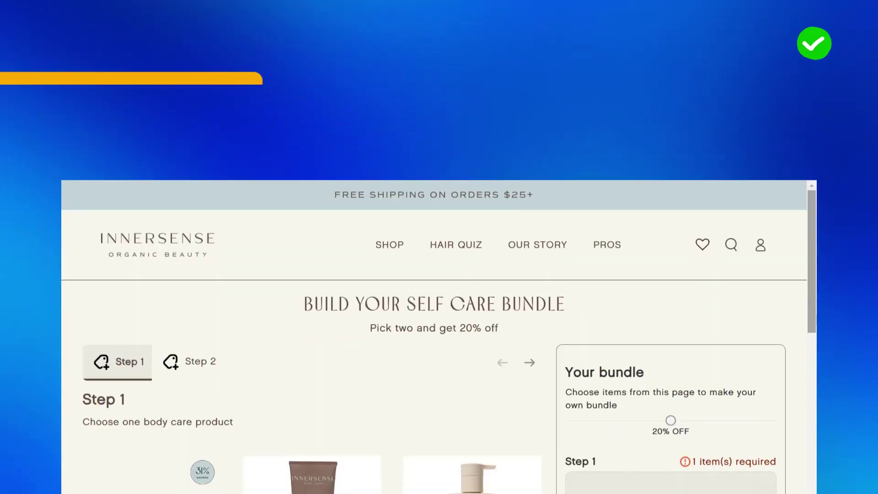
{"action": "scroll", "coordinate": [434, 274], "scroll_direction": "down", "scroll_amount": 2}
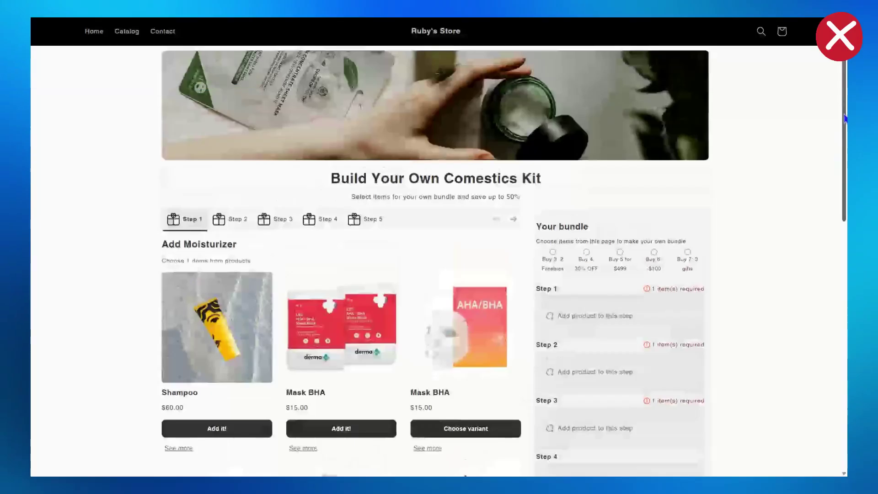
{"action": "scroll", "coordinate": [823, 159], "scroll_direction": "down", "scroll_amount": 3}
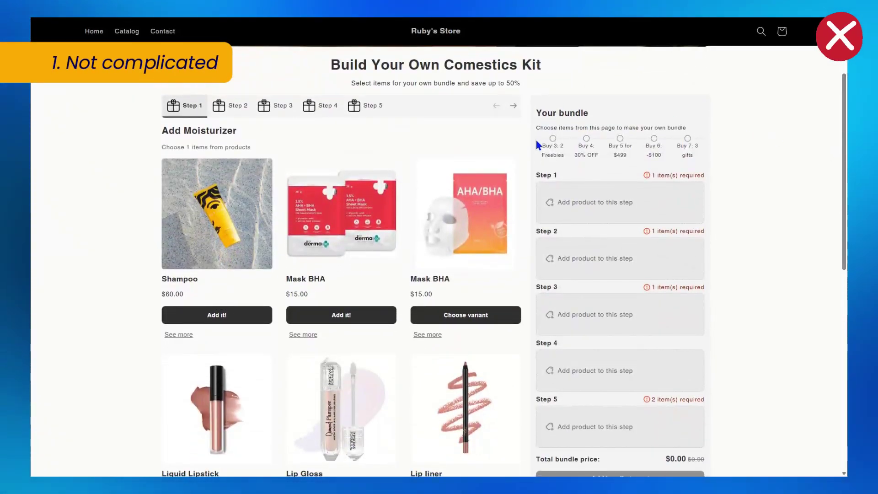
{"action": "left_click_drag", "start_coordinate": [634, 156], "coordinate": [700, 163]}
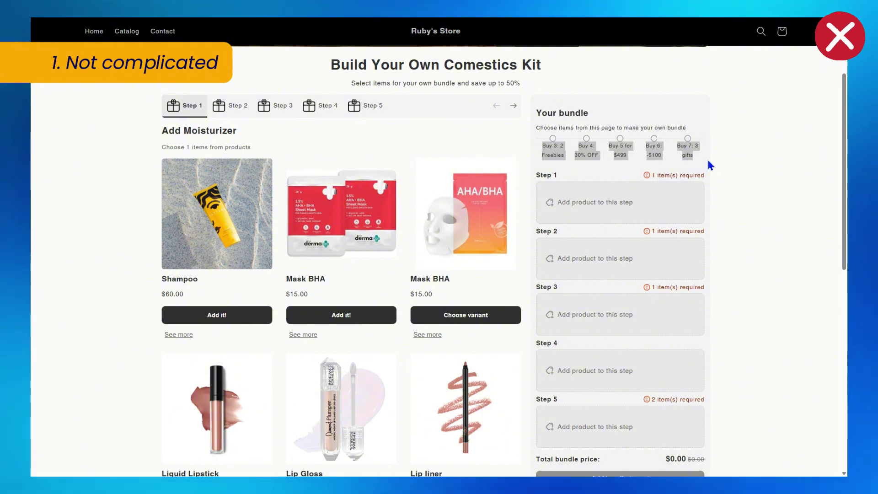